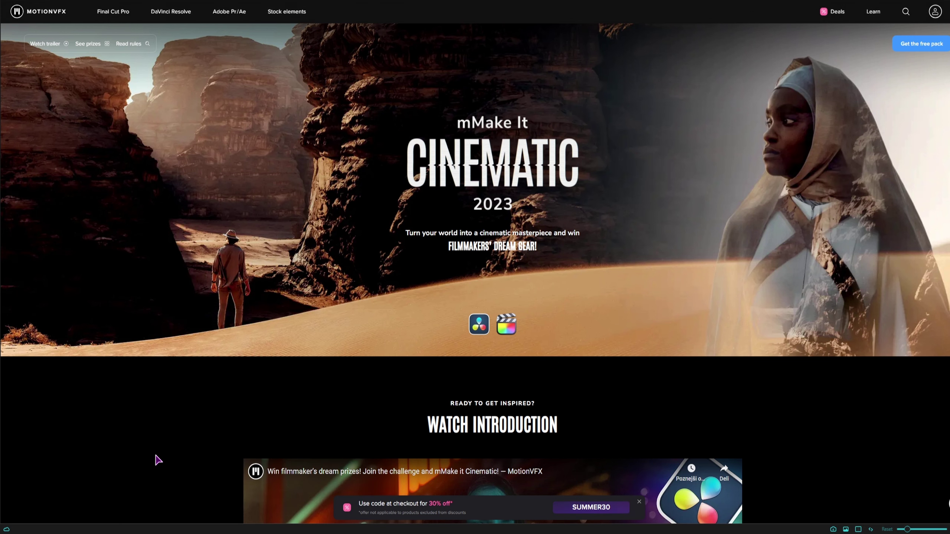
# Scroll through the mMake It Cinematic 2023 contest prizes and Download Free Plugin entry steps.
pyautogui.scroll(-20, 155, 458)
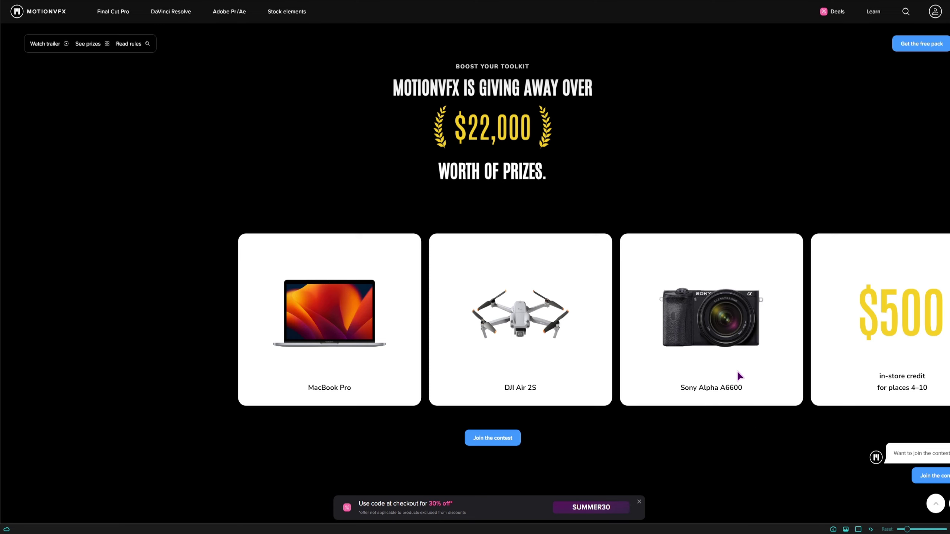
pyautogui.hscroll(6, 735, 370)
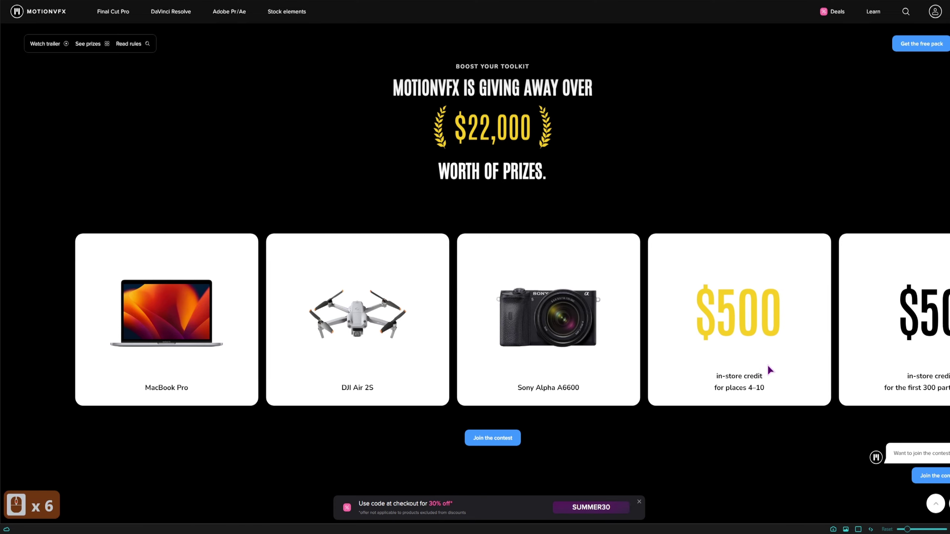
pyautogui.hscroll(1, 768, 366)
pyautogui.scroll(-7, 710, 450)
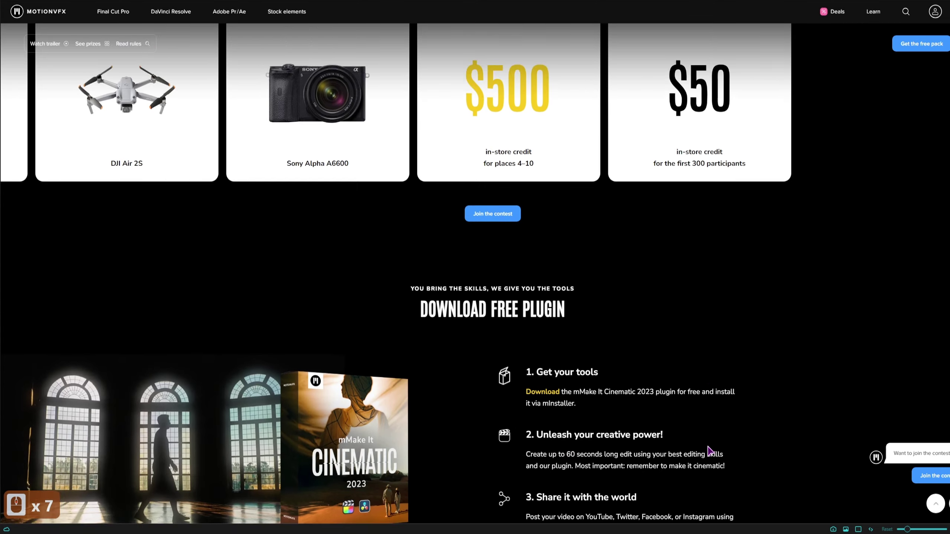
pyautogui.scroll(-3, 710, 450)
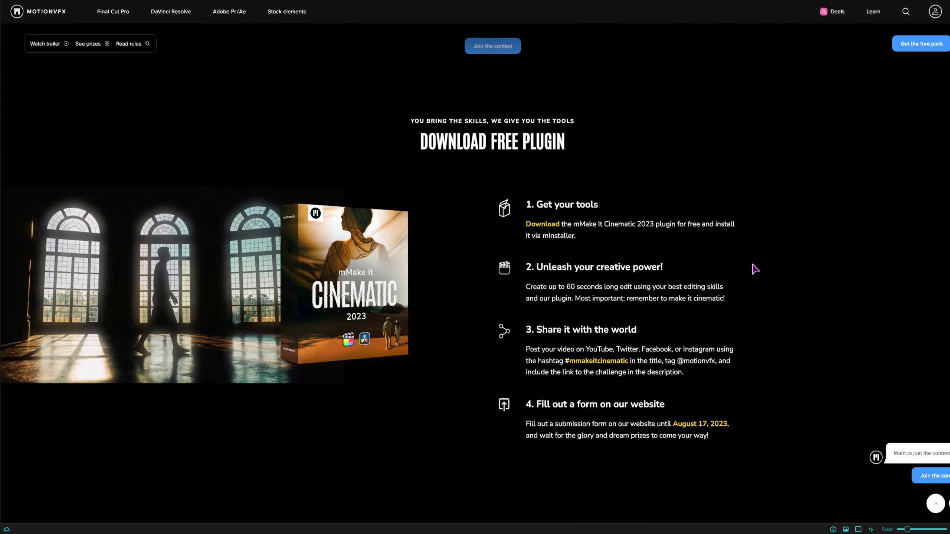
pyautogui.scroll(-18, 711, 350)
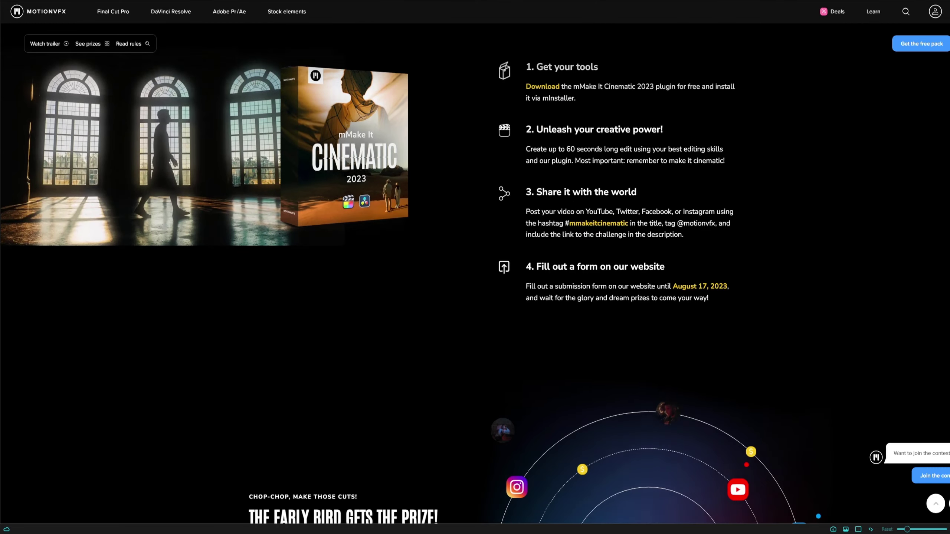
pyautogui.scroll(-6, 920, 366)
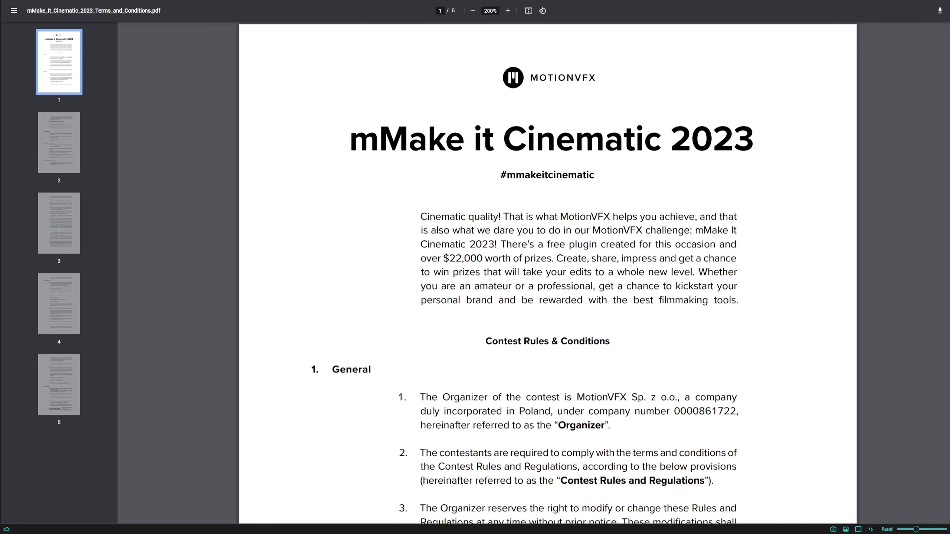
# Scroll the terms PDF to page 3 and highlight item 25's ban on stock footage.
pyautogui.scroll(-20, 547, 273)
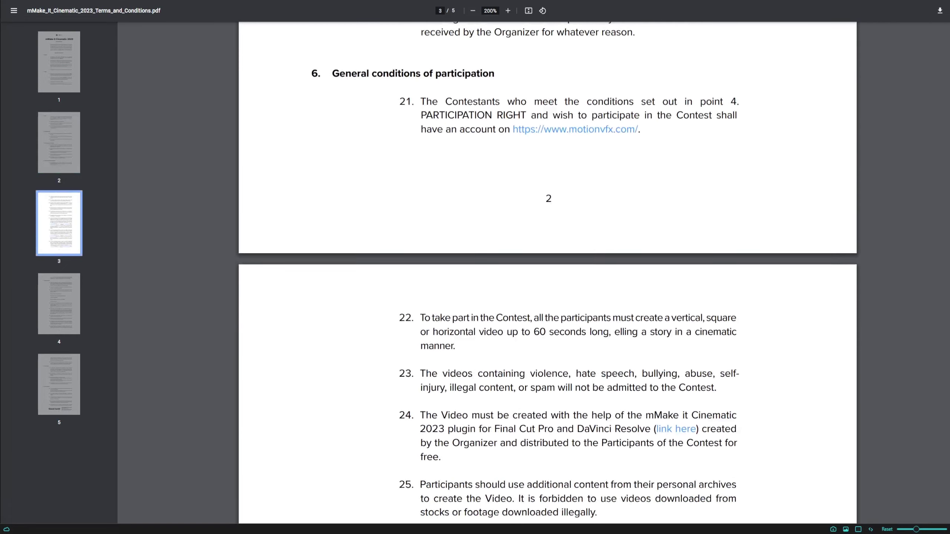
pyautogui.scroll(-5, 548, 274)
pyautogui.moveTo(515, 285); pyautogui.dragTo(603, 301)
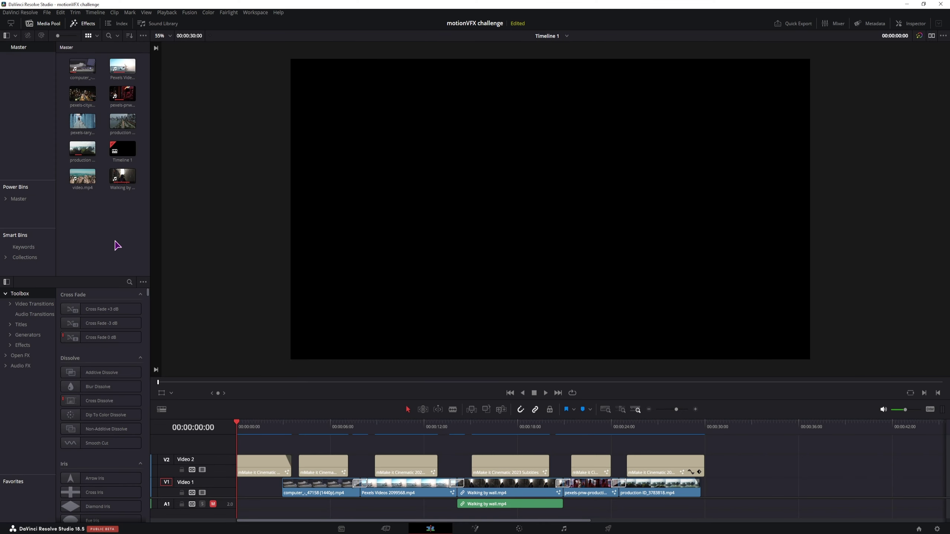
# Place the mMake it Cinematic 2023 Light Leak transition on the Video 1 cut.
pyautogui.click(9, 304)
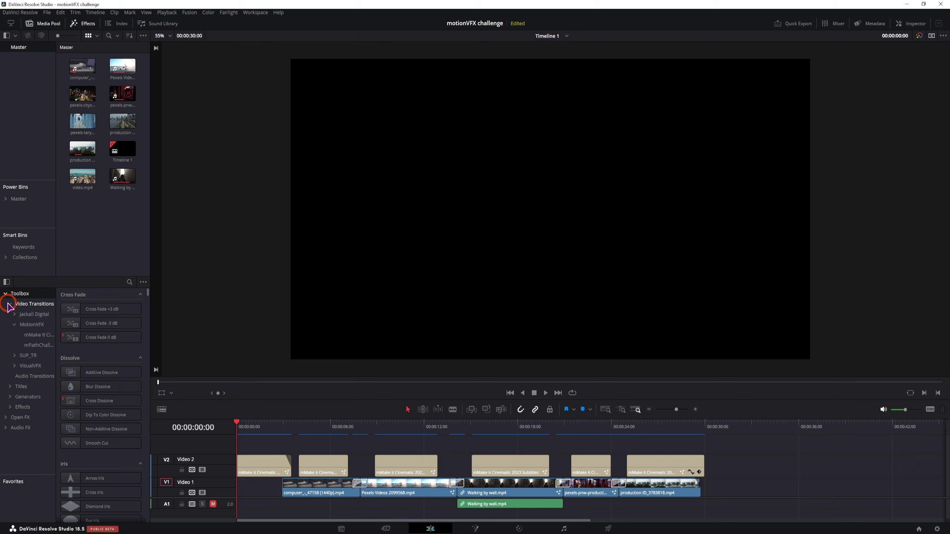
pyautogui.click(15, 324)
pyautogui.click(38, 335)
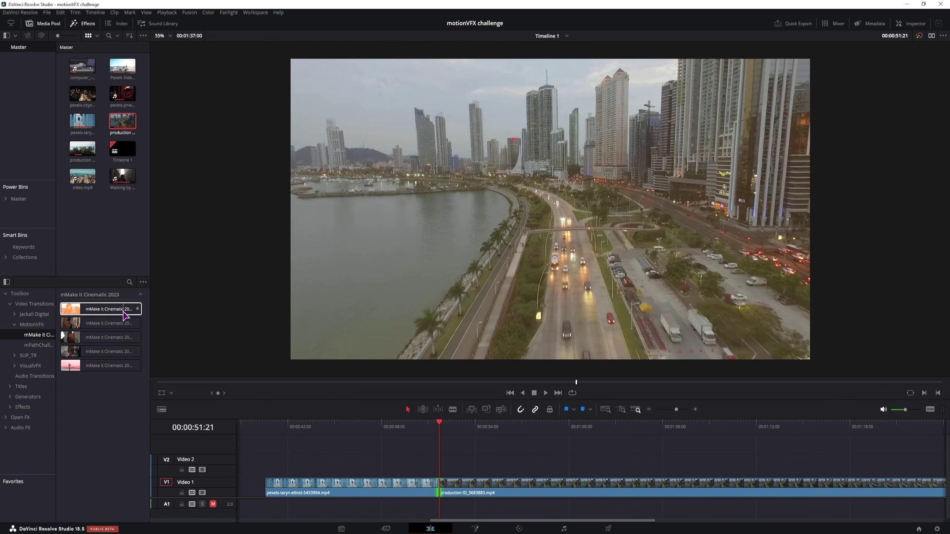
pyautogui.moveTo(127, 310); pyautogui.dragTo(445, 486)
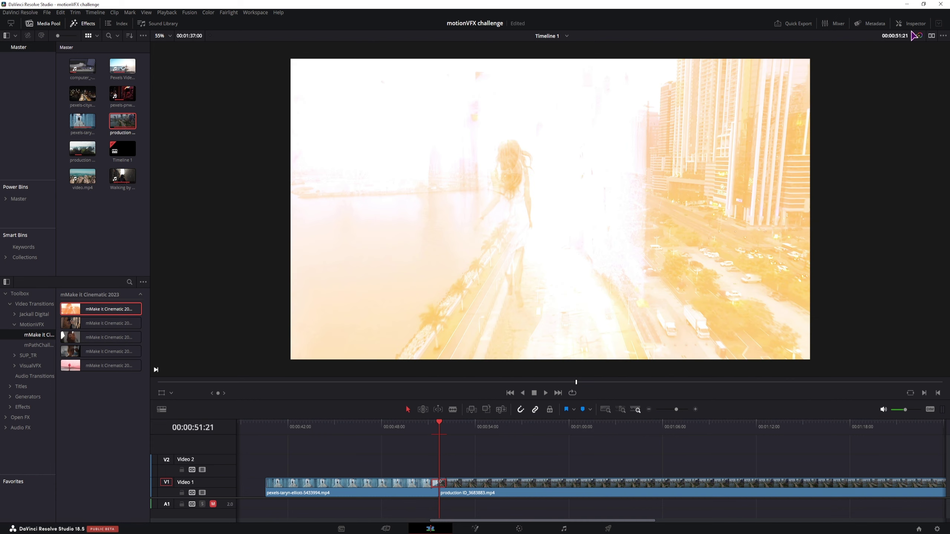
# Toggle the Light Leak flare off and on, then swap in the Morph transition.
pyautogui.click(912, 24)
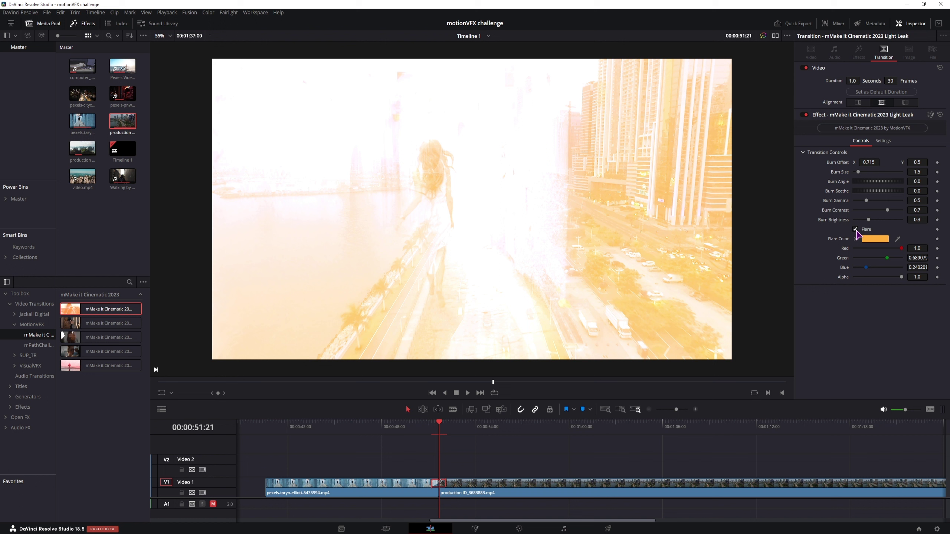
pyautogui.click(855, 229)
pyautogui.click(855, 229)
pyautogui.moveTo(411, 452); pyautogui.dragTo(435, 486)
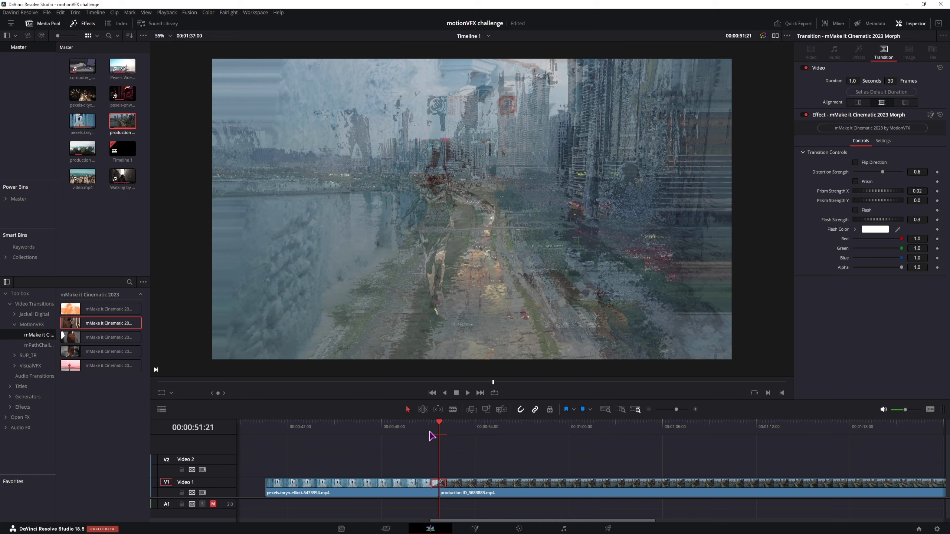
# Preview the Morph transition, enable its Prism and raise its Flash Strength.
pyautogui.click(432, 436)
pyautogui.press('space')
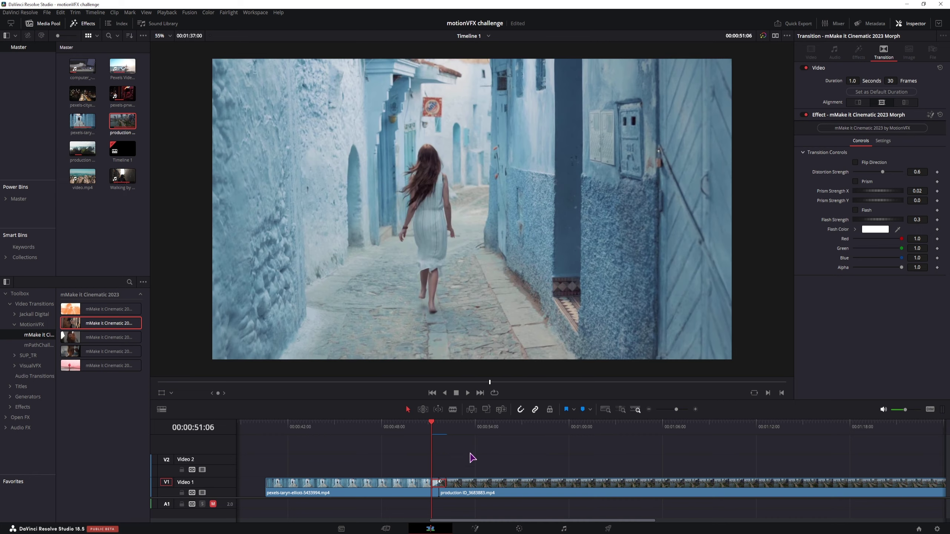
pyautogui.click(431, 425)
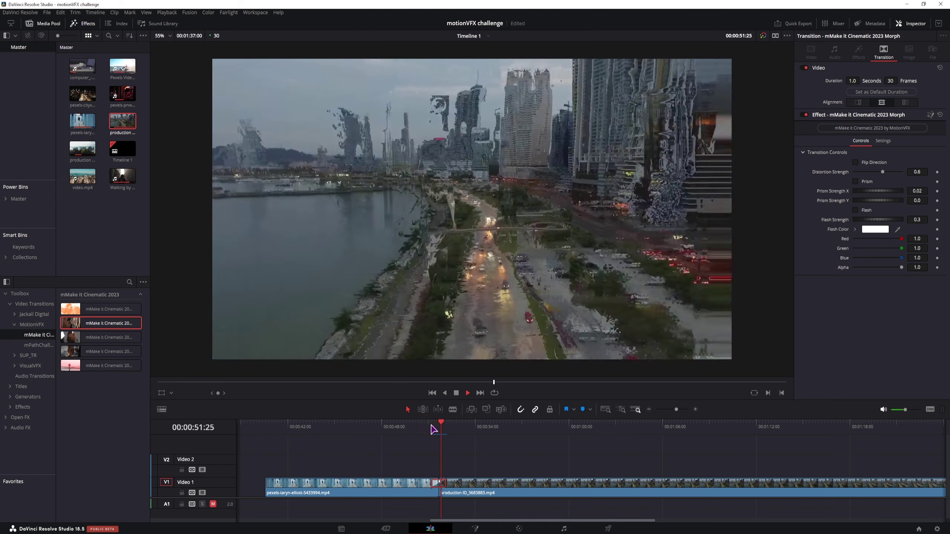
pyautogui.click(433, 425)
pyautogui.press('space')
pyautogui.click(855, 182)
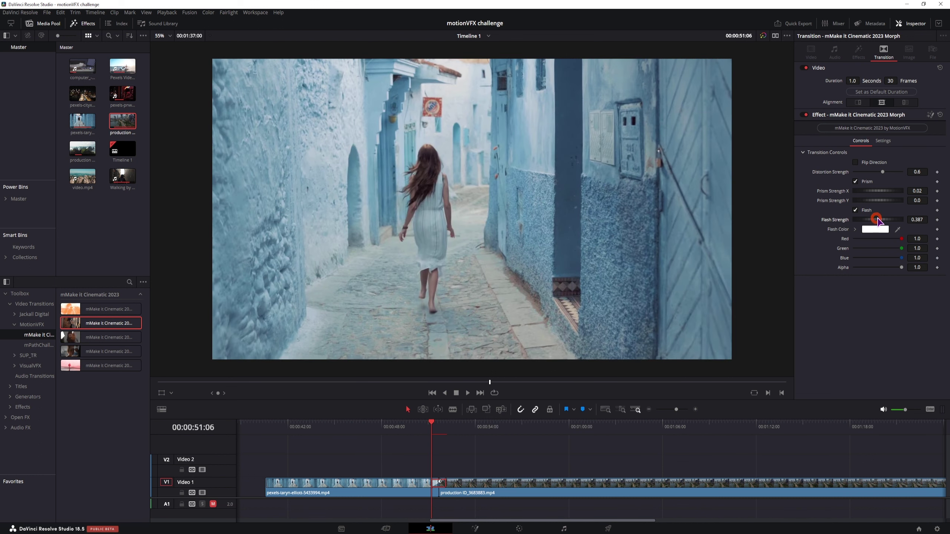
pyautogui.moveTo(875, 220); pyautogui.dragTo(885, 221)
pyautogui.press('space')
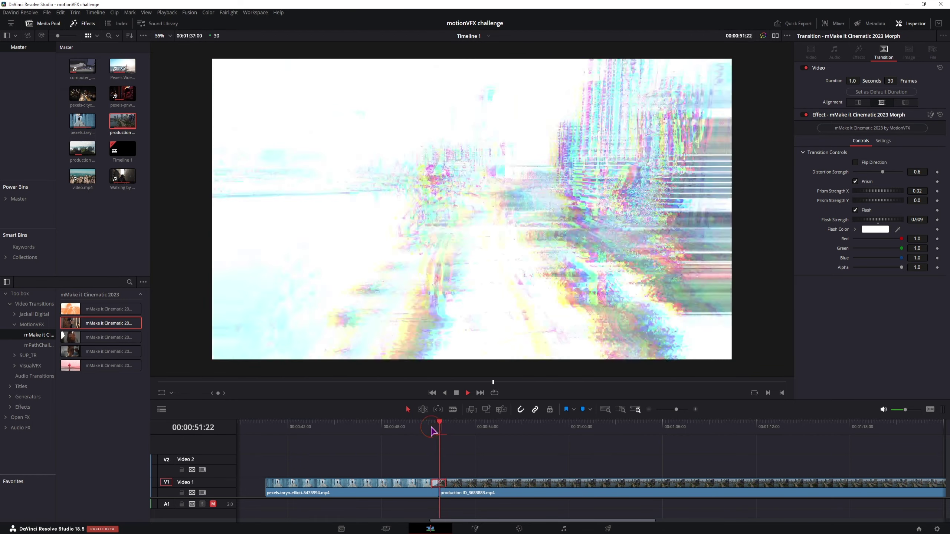
# Try the Permeate transition, then replace it with Roll and preview it.
pyautogui.moveTo(101, 337); pyautogui.dragTo(439, 482)
pyautogui.click(430, 431)
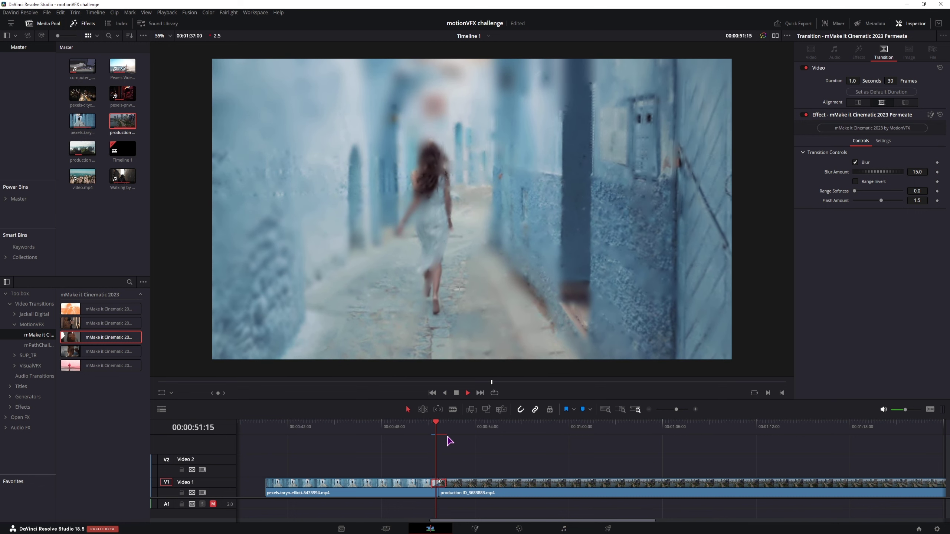
pyautogui.press('space')
pyautogui.press('space')
pyautogui.press('space')
pyautogui.press('space')
pyautogui.press('space')
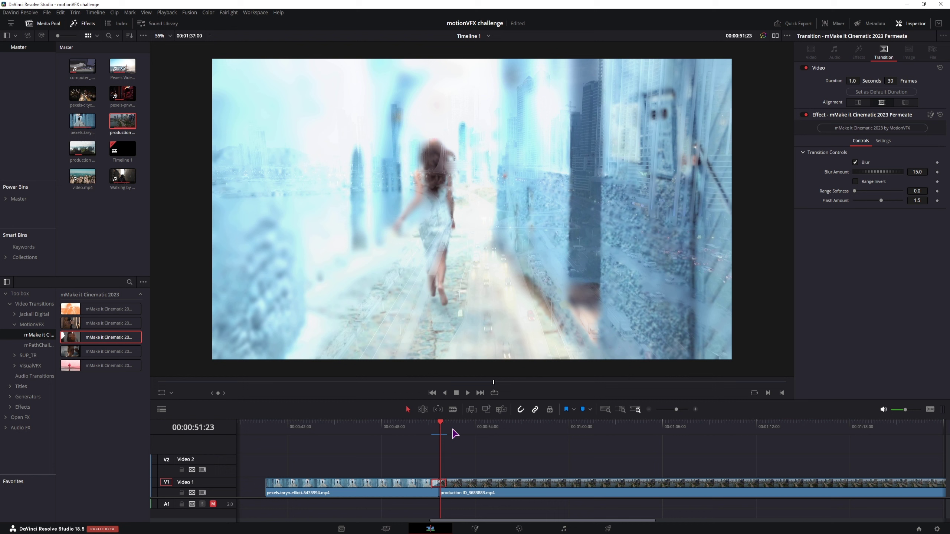
pyautogui.moveTo(108, 351); pyautogui.dragTo(433, 483)
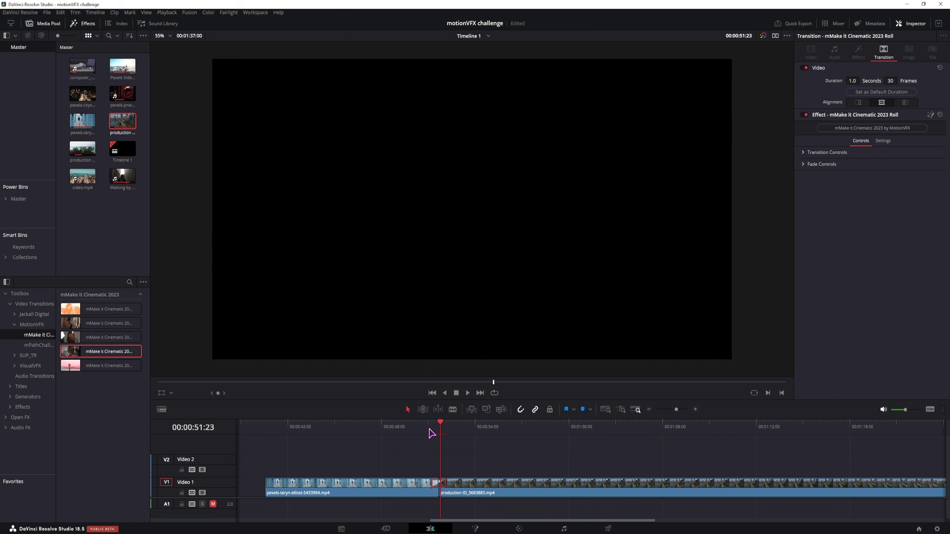
pyautogui.click(435, 430)
pyautogui.press('space')
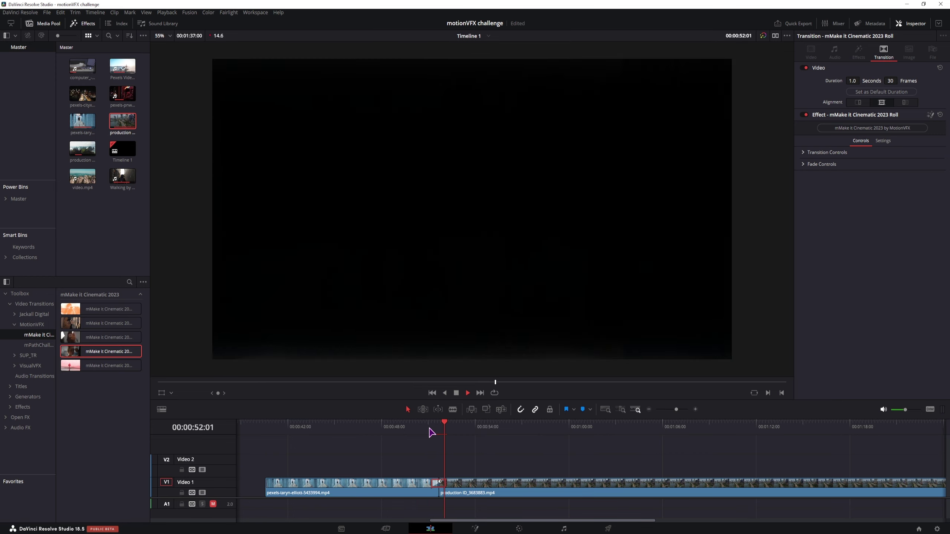
# Put the Slide transition on the Video 1 cut and preview it.
pyautogui.press('space')
pyautogui.click(434, 486)
pyautogui.doubleClick(108, 366)
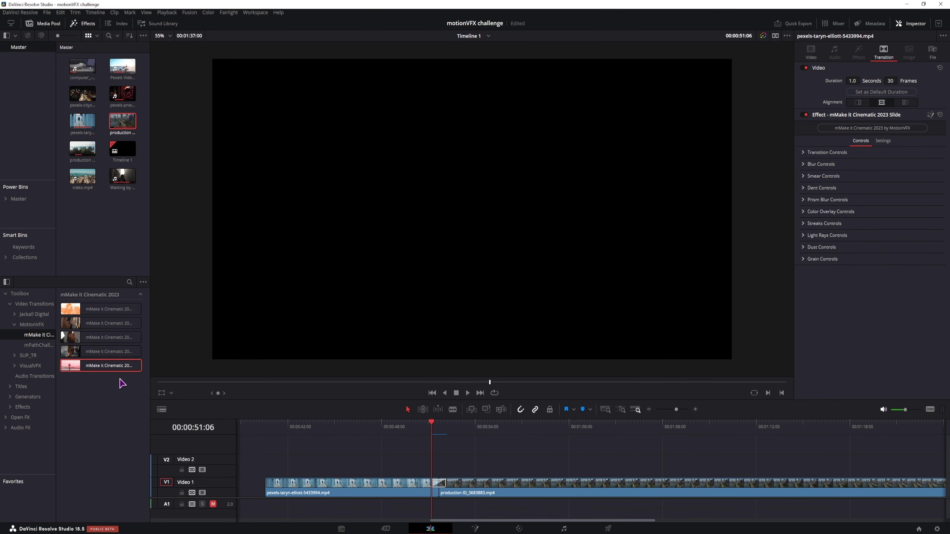
pyautogui.moveTo(95, 372); pyautogui.dragTo(434, 483)
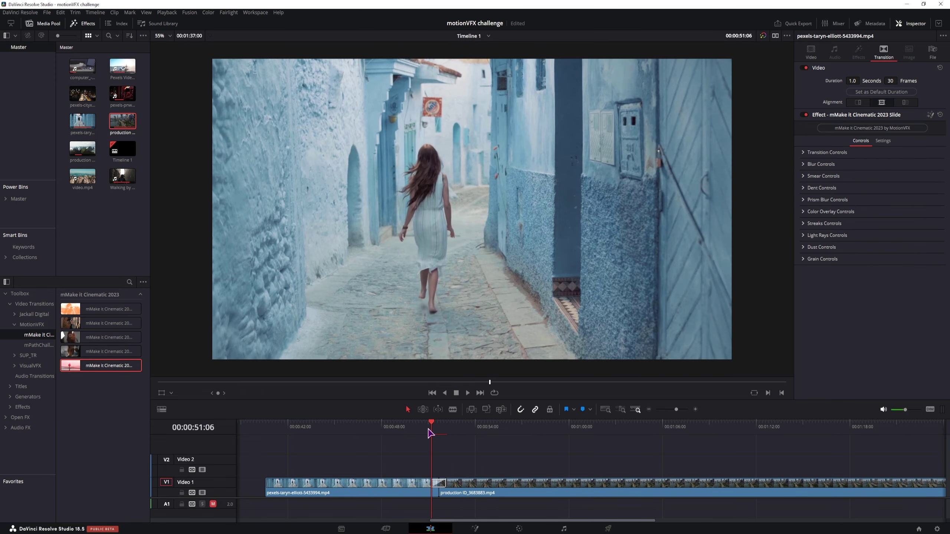
pyautogui.click(426, 428)
pyautogui.press('space')
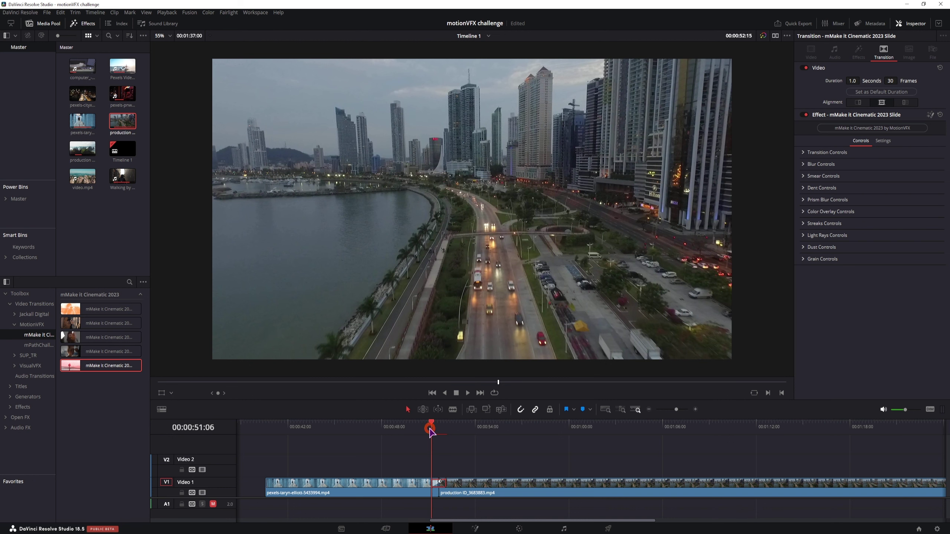
pyautogui.press('space')
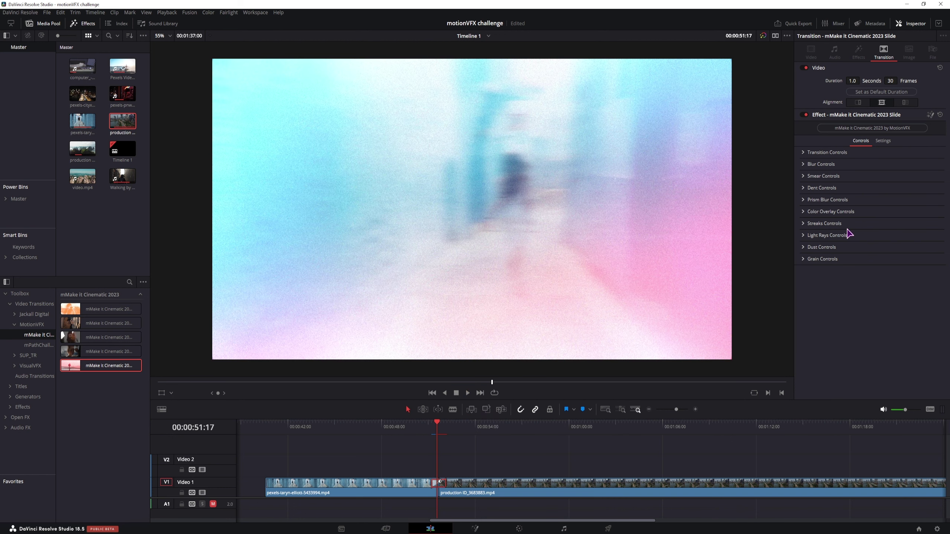
# Review the Slide transition's blur, grain and dust settings, then delete it.
pyautogui.click(805, 164)
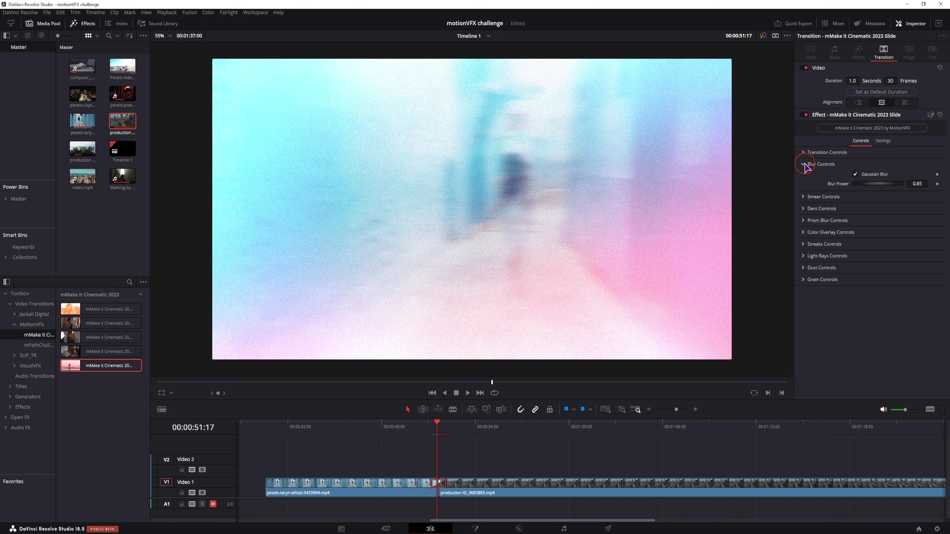
pyautogui.click(805, 164)
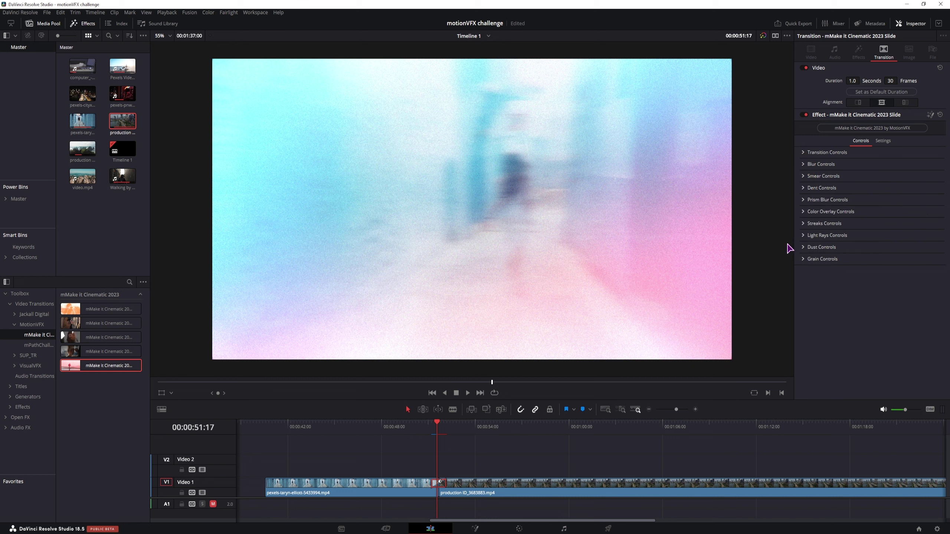
pyautogui.click(804, 259)
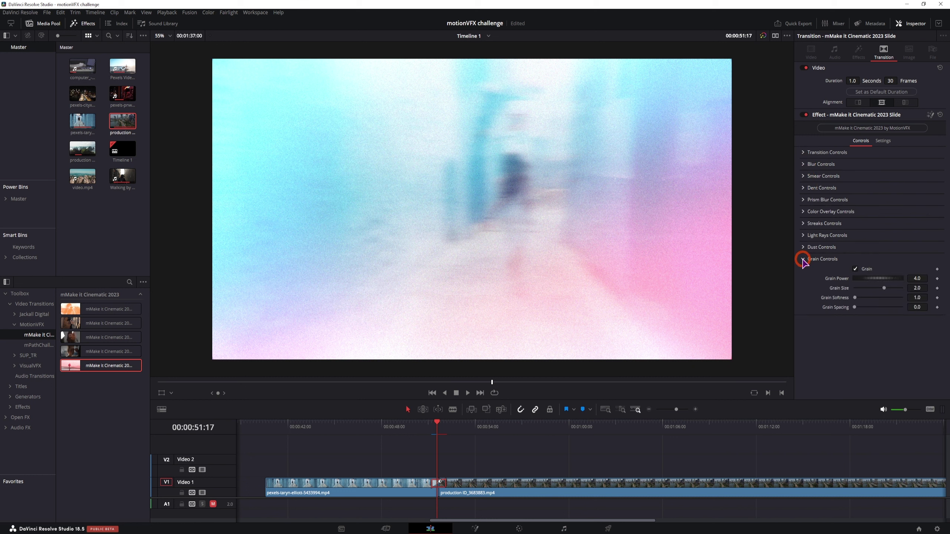
pyautogui.click(856, 269)
pyautogui.click(804, 259)
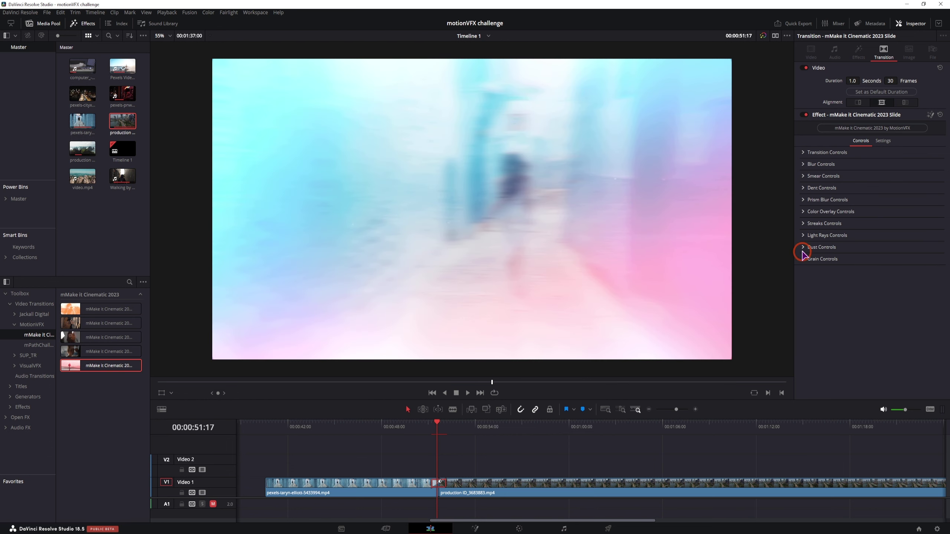
pyautogui.click(802, 247)
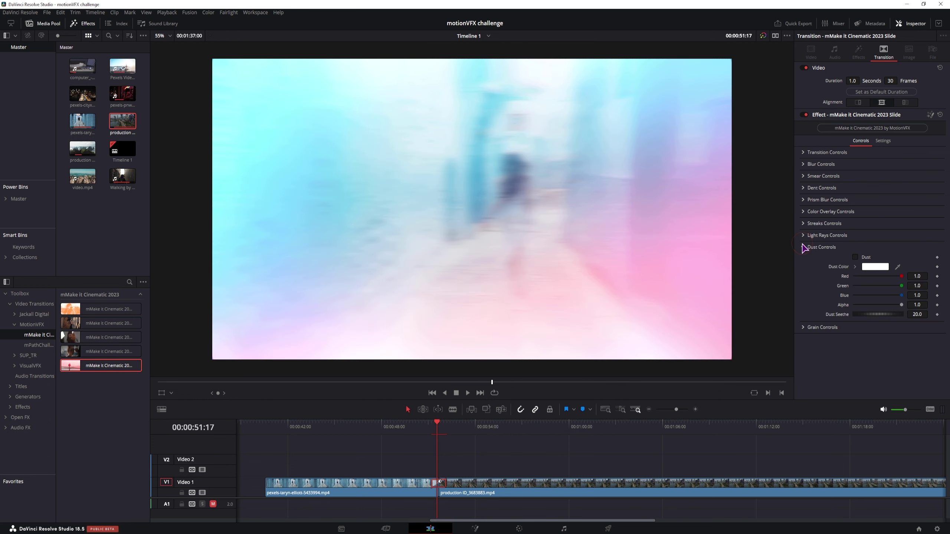
pyautogui.click(802, 247)
pyautogui.click(802, 235)
pyautogui.press('Delete')
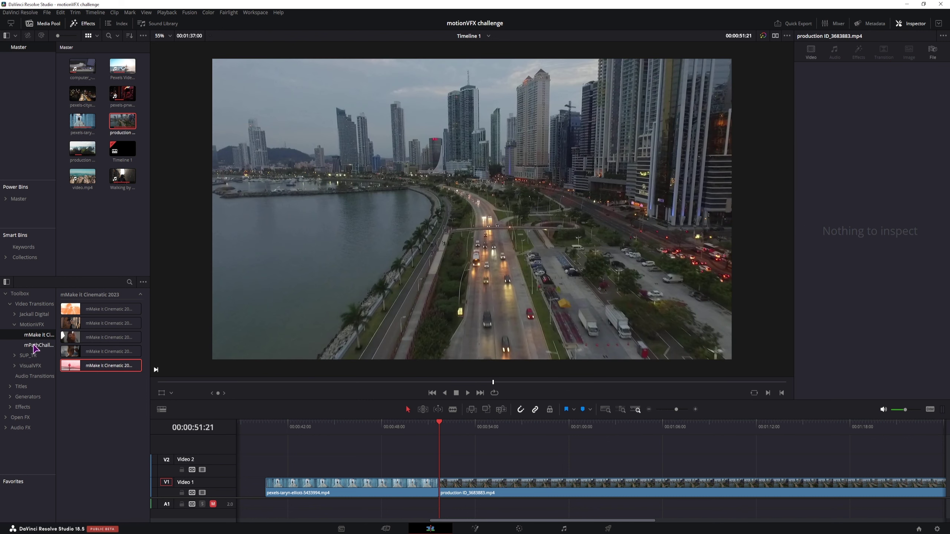
# Switch the Effects library from MotionVFX transitions to the mMake it Cinematic 2023 titles.
pyautogui.click(14, 325)
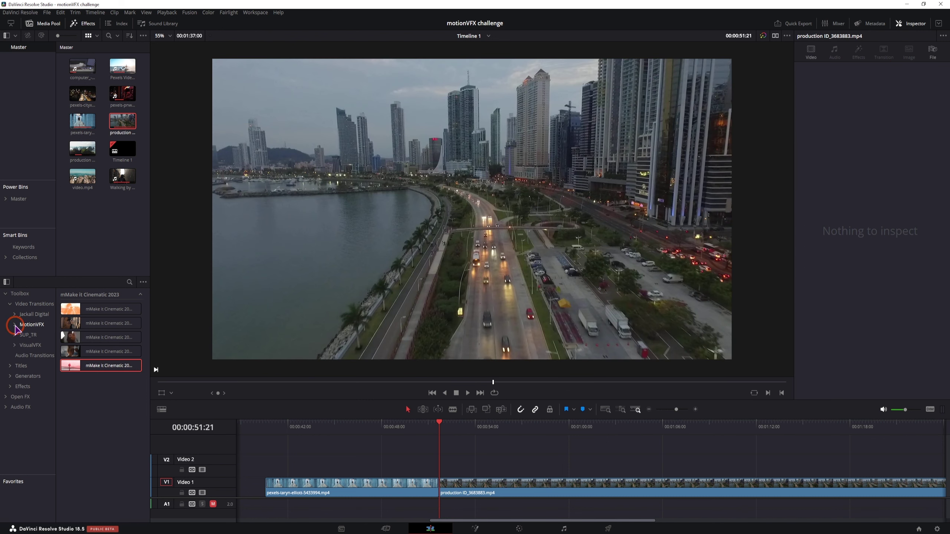
pyautogui.click(10, 366)
pyautogui.click(37, 407)
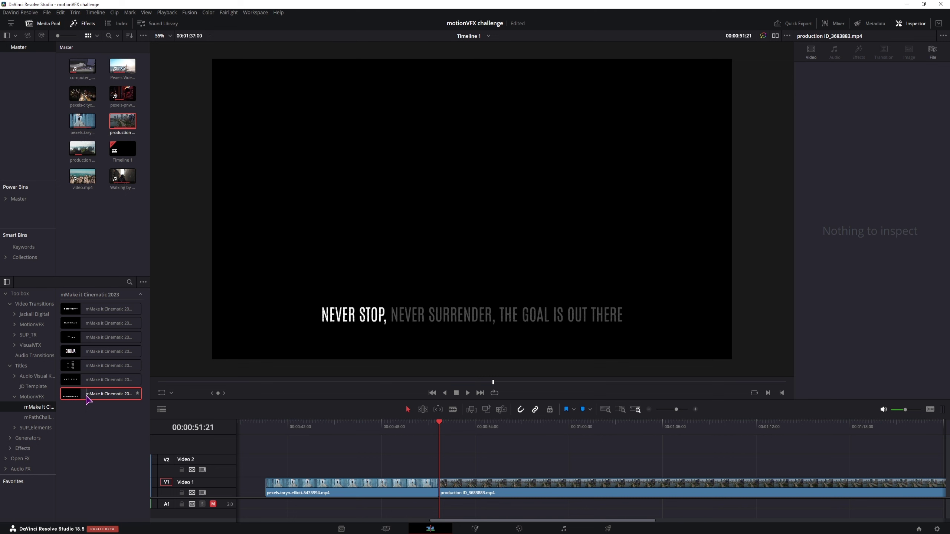
# Place the Subtitles title on Video 2 above the city clip.
pyautogui.moveTo(103, 397); pyautogui.dragTo(488, 453)
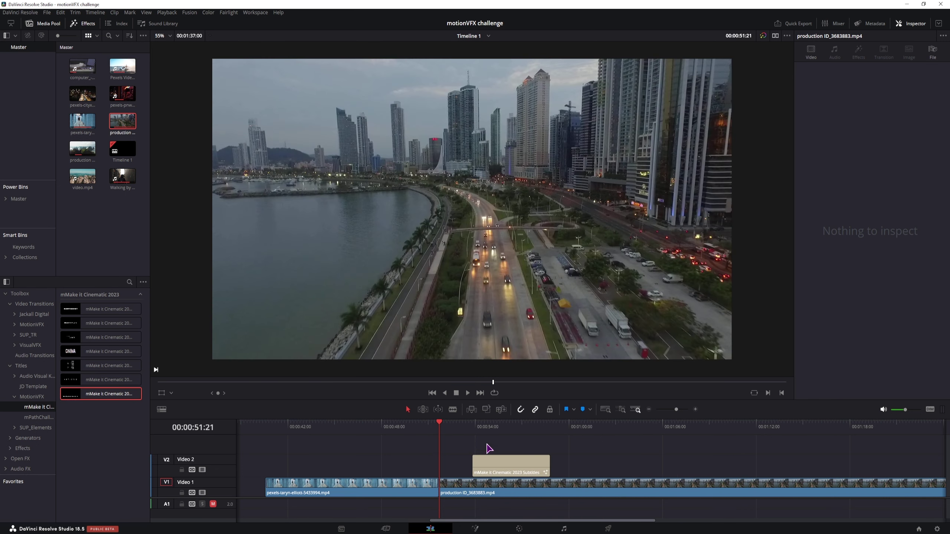
pyautogui.click(505, 459)
pyautogui.click(494, 431)
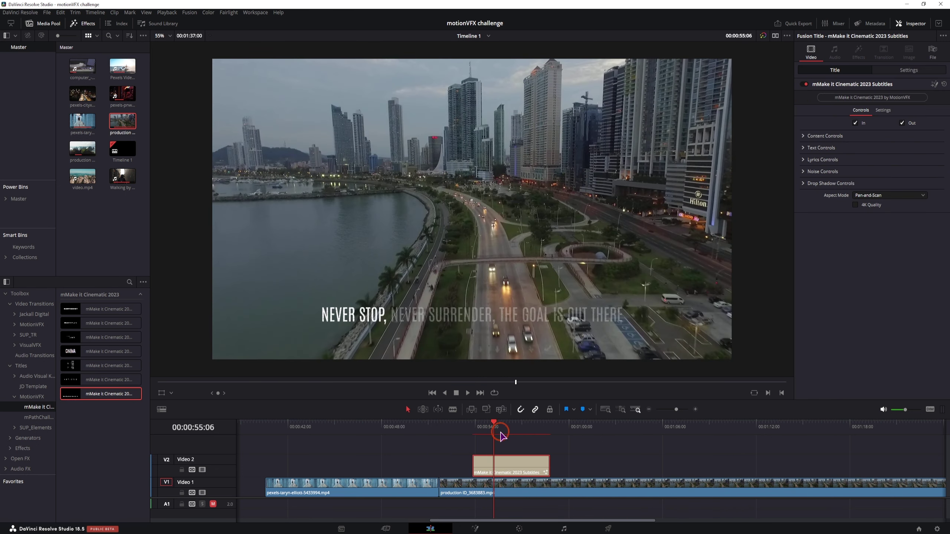
# Turn on karaoke word highlighting in Lyrics Controls and lower Noise Details.
pyautogui.click(808, 136)
pyautogui.click(804, 178)
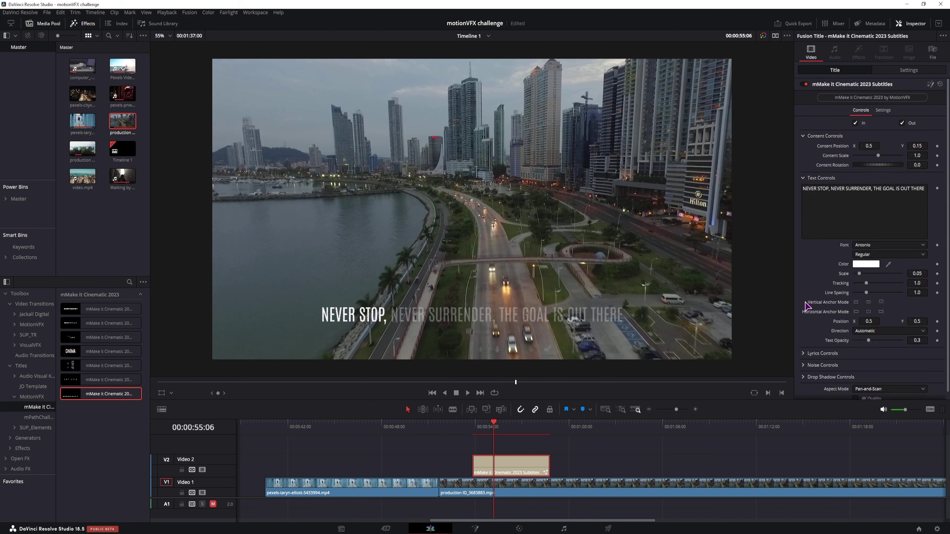
pyautogui.click(803, 353)
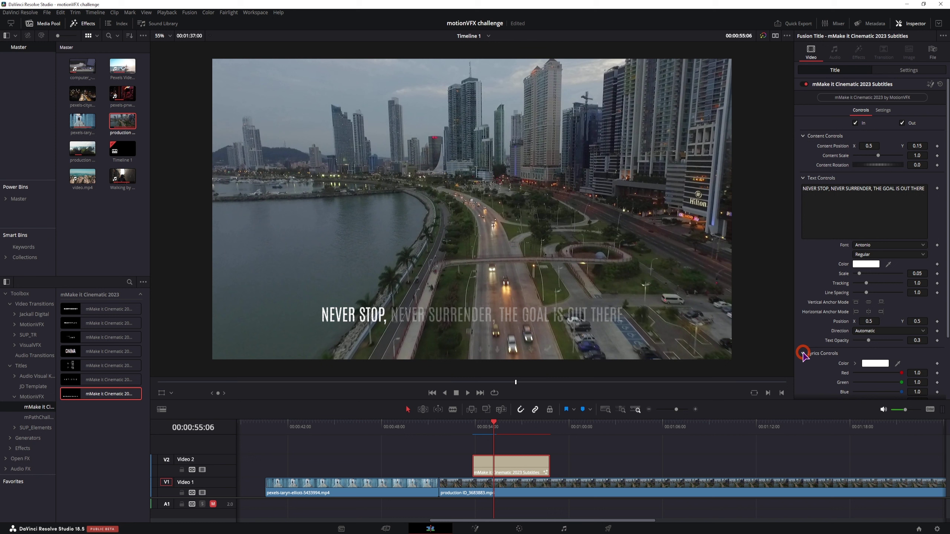
pyautogui.scroll(-4, 816, 327)
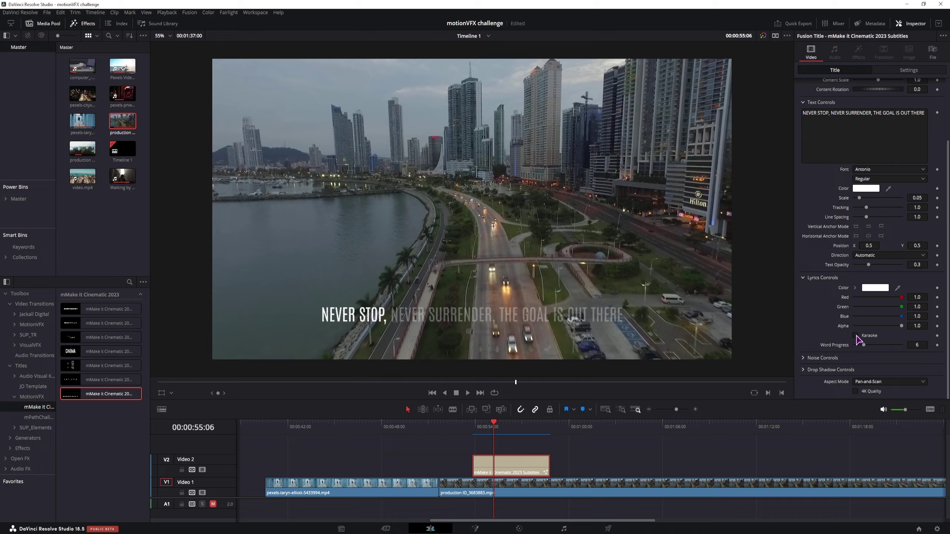
pyautogui.click(856, 336)
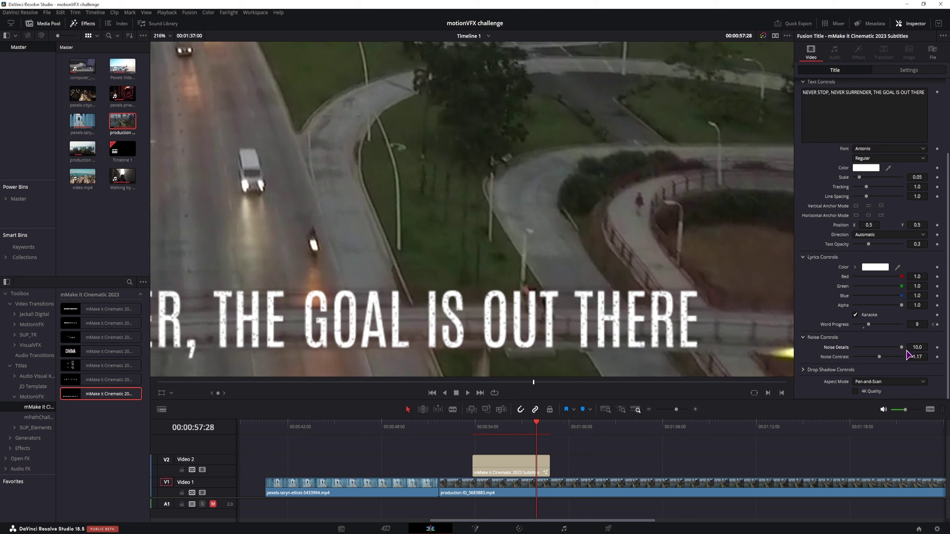
pyautogui.moveTo(902, 348); pyautogui.dragTo(854, 347)
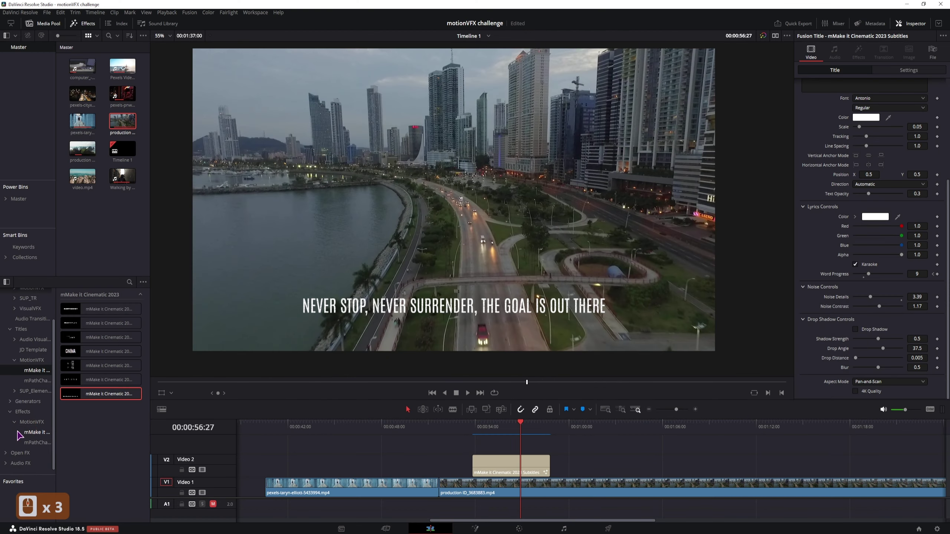
# Apply Analog Film to the alley clip, review its dirt, grain and colorization, then remove it.
pyautogui.click(35, 434)
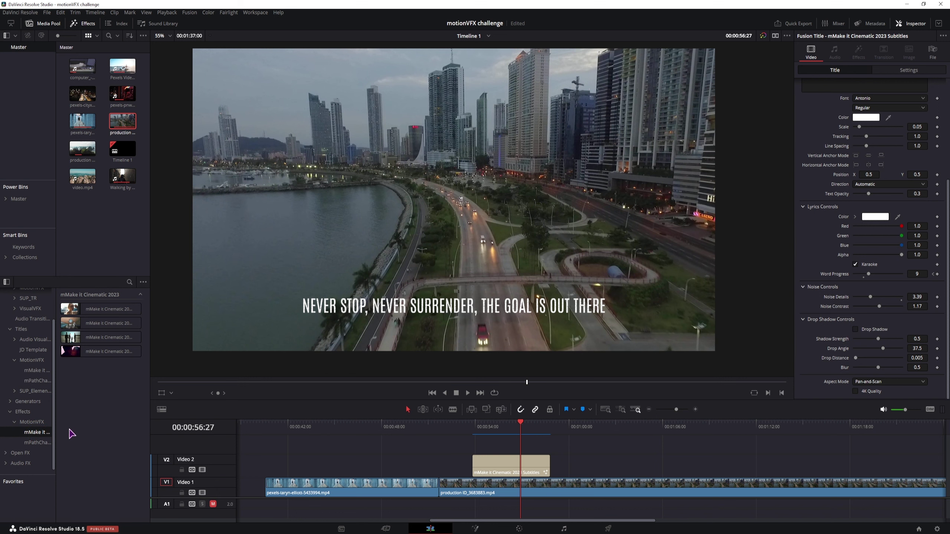
pyautogui.click(571, 426)
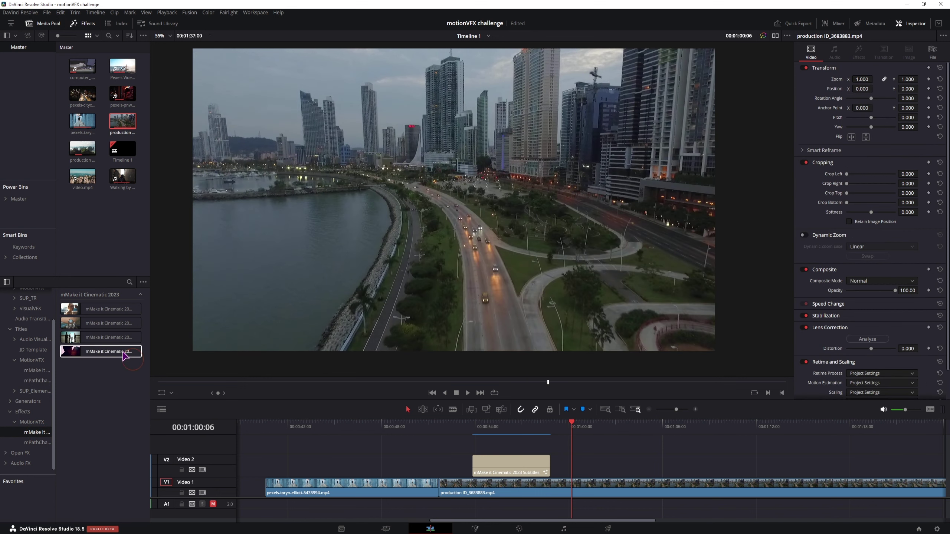
pyautogui.moveTo(114, 312); pyautogui.dragTo(365, 486)
pyautogui.click(357, 426)
pyautogui.click(374, 494)
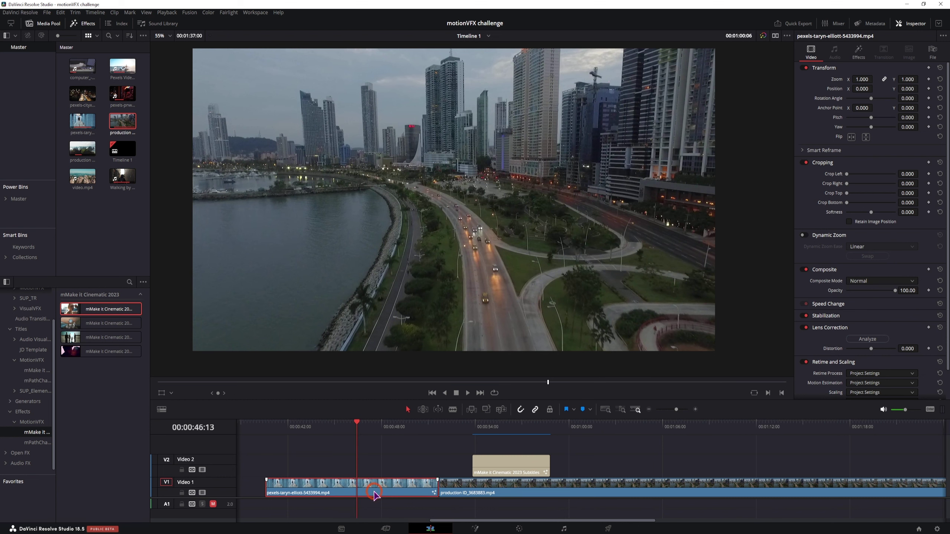
pyautogui.click(802, 147)
pyautogui.click(803, 266)
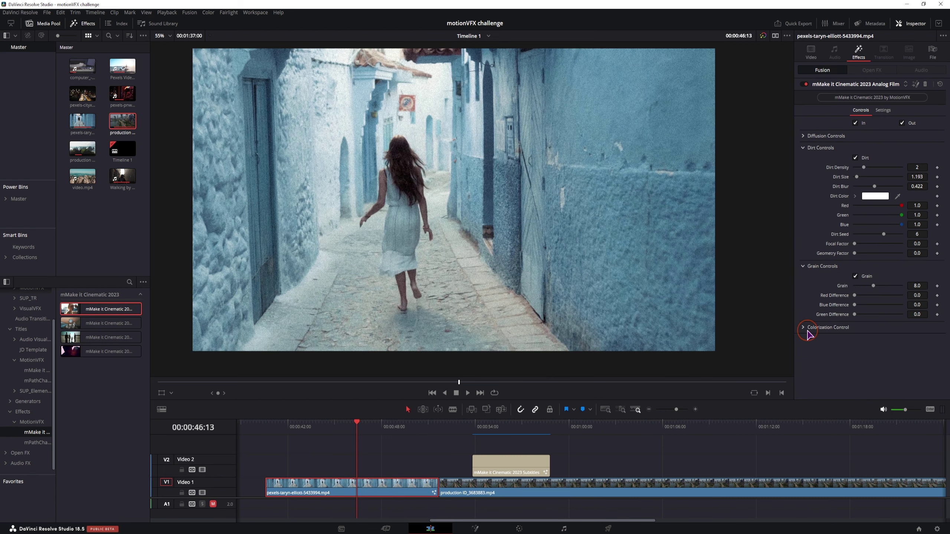
pyautogui.click(803, 324)
pyautogui.scroll(-6, 835, 350)
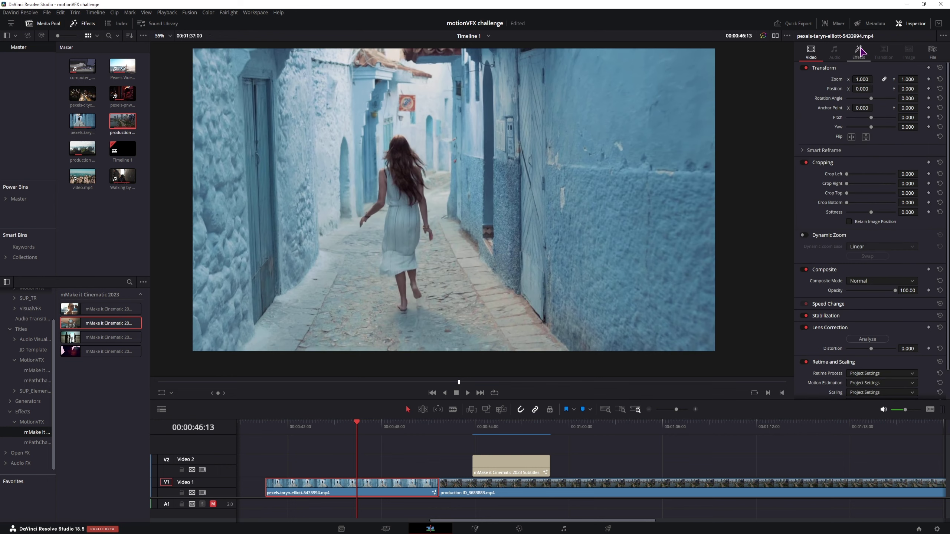
pyautogui.click(860, 49)
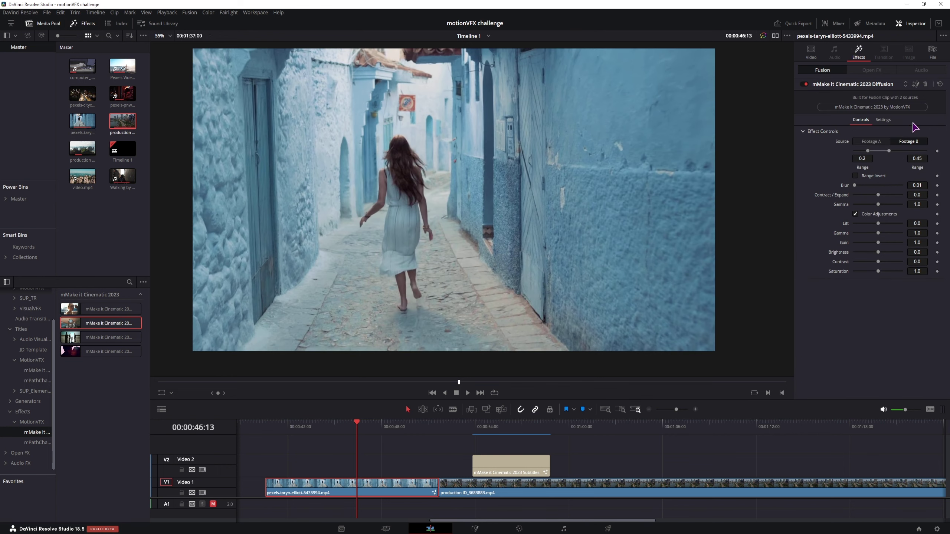
# Remove Diffusion, apply Illumination and compare diffusion Types 1–3, settling on Type 1.
pyautogui.click(925, 84)
pyautogui.moveTo(99, 339); pyautogui.dragTo(349, 477)
pyautogui.click(858, 50)
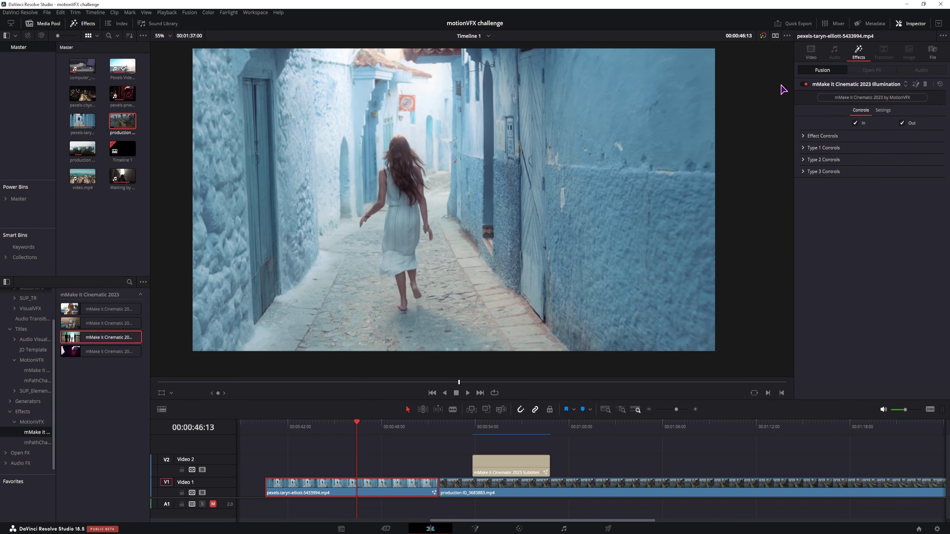
pyautogui.click(803, 136)
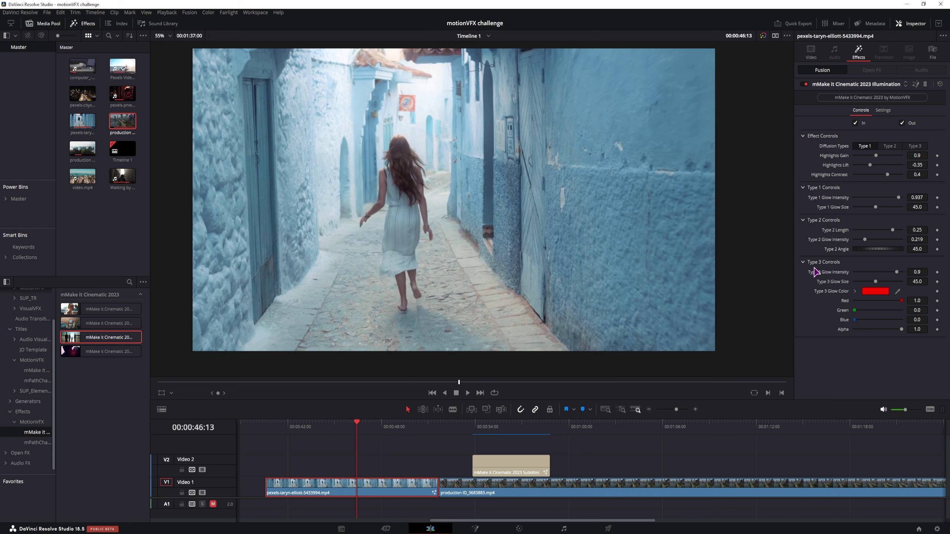
pyautogui.click(889, 147)
pyautogui.click(913, 147)
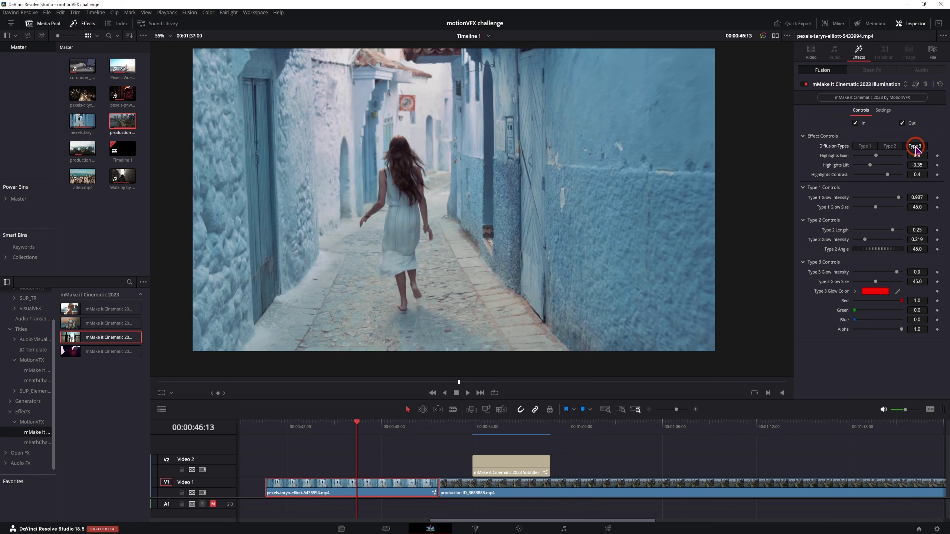
pyautogui.click(890, 146)
pyautogui.click(866, 146)
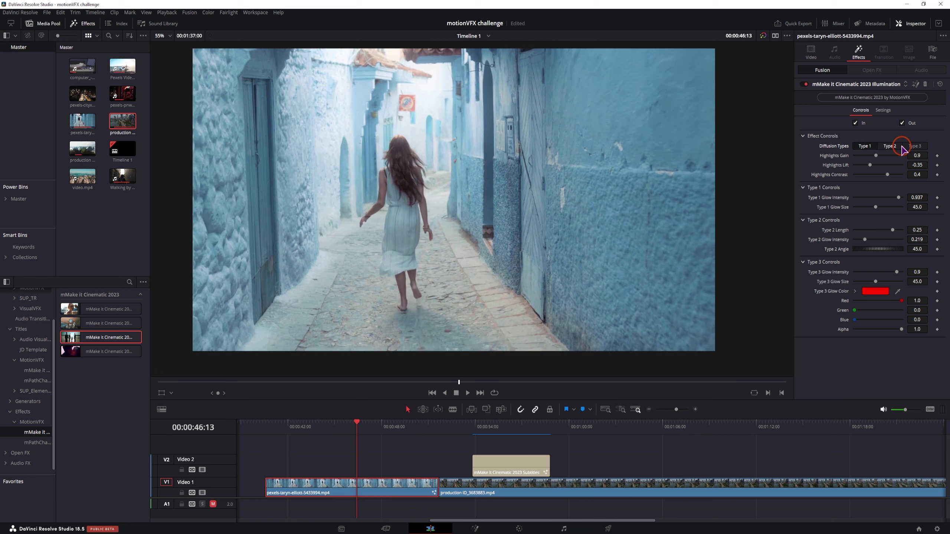
pyautogui.click(915, 146)
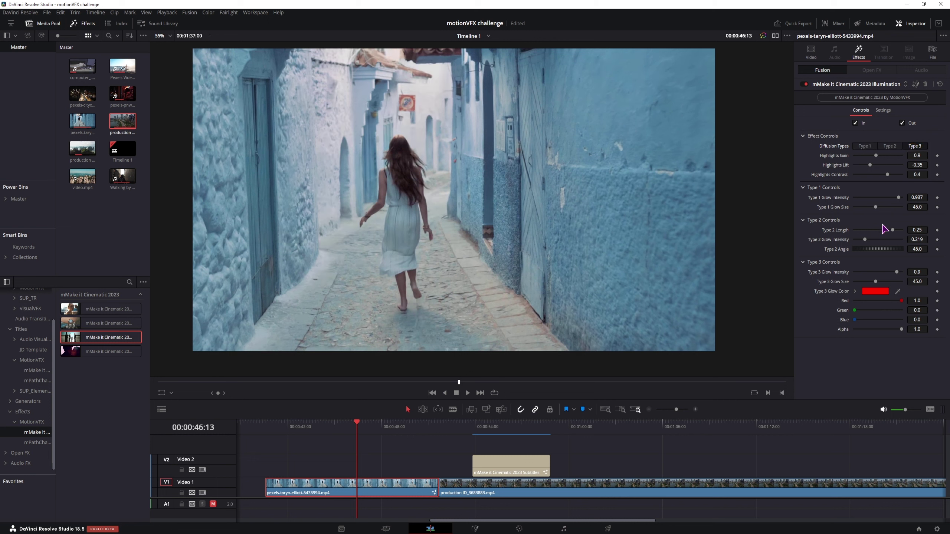
pyautogui.click(865, 145)
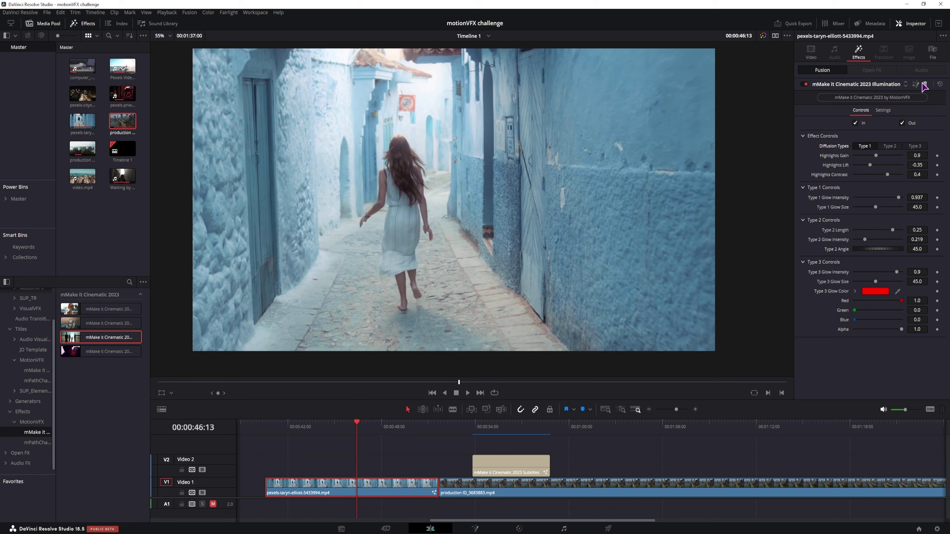
# Swap Illumination for the Retro Frame effect on the alley clip and show its settings.
pyautogui.click(924, 85)
pyautogui.moveTo(92, 351); pyautogui.dragTo(392, 483)
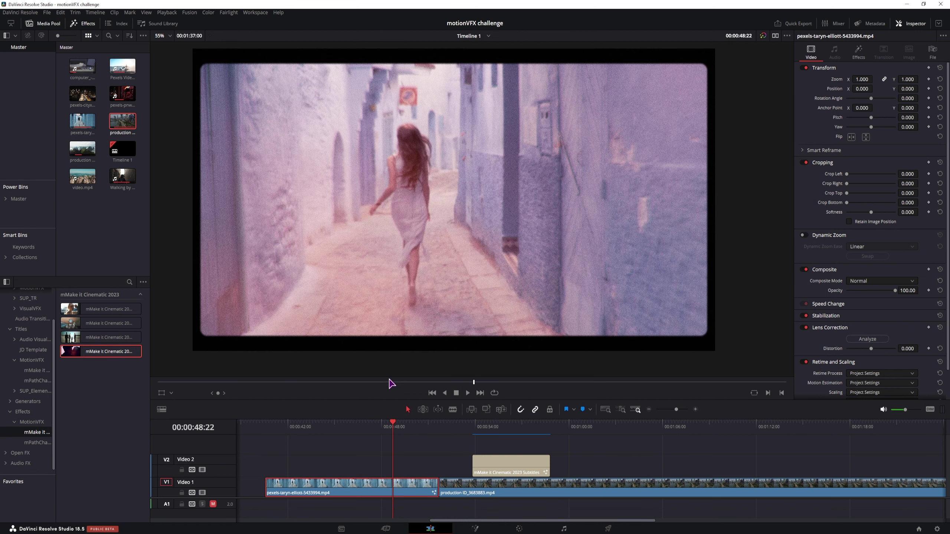
pyautogui.click(859, 52)
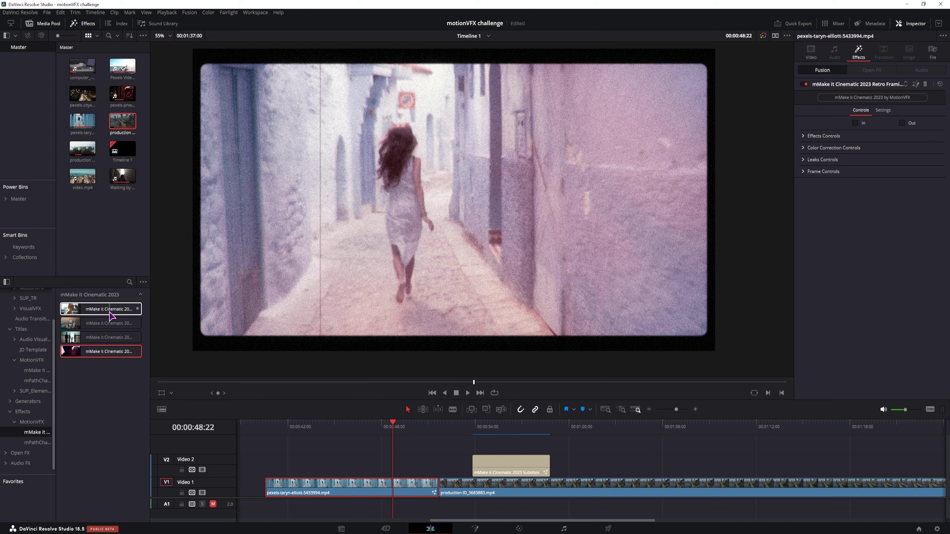
# Split the upper city clip at the playhead and select it with the alley clip.
pyautogui.click(494, 463)
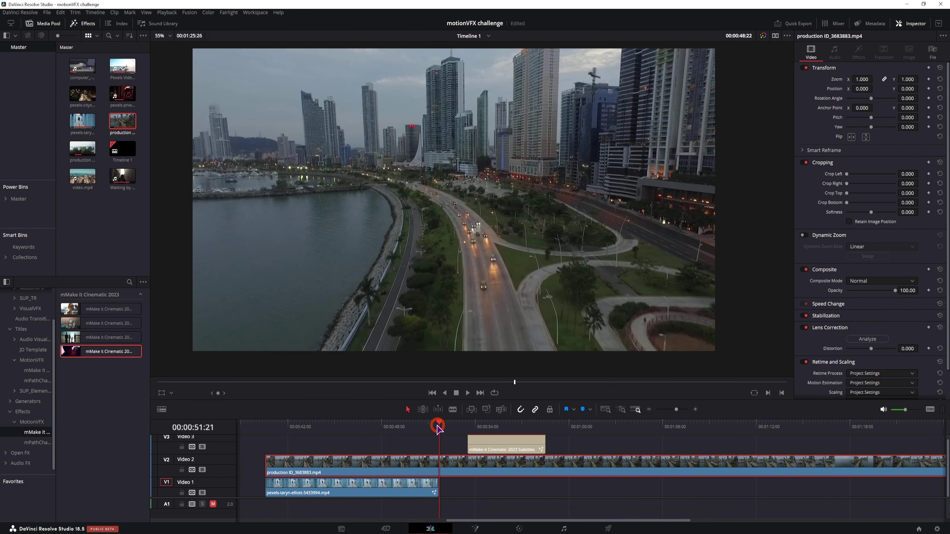
pyautogui.hotkey('ctrl', 'b')
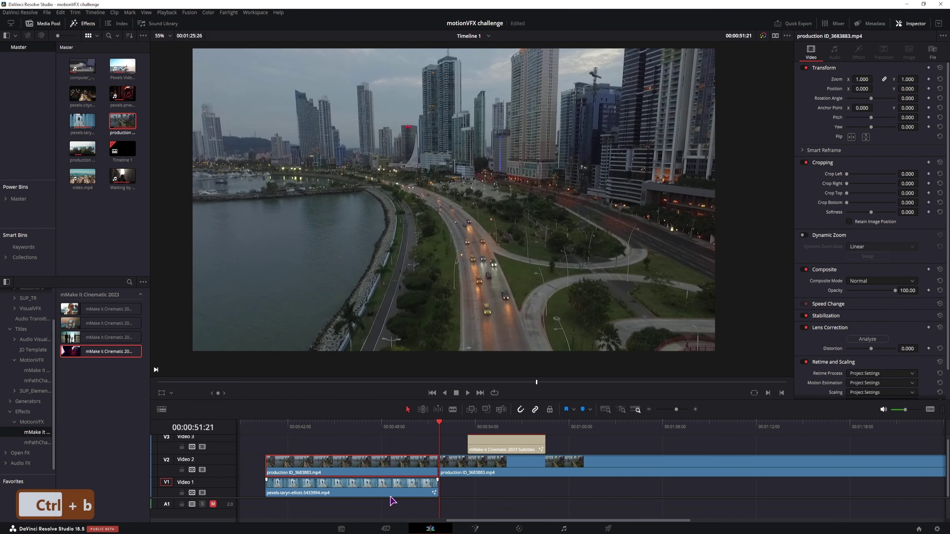
pyautogui.click(390, 492)
pyautogui.click(925, 87)
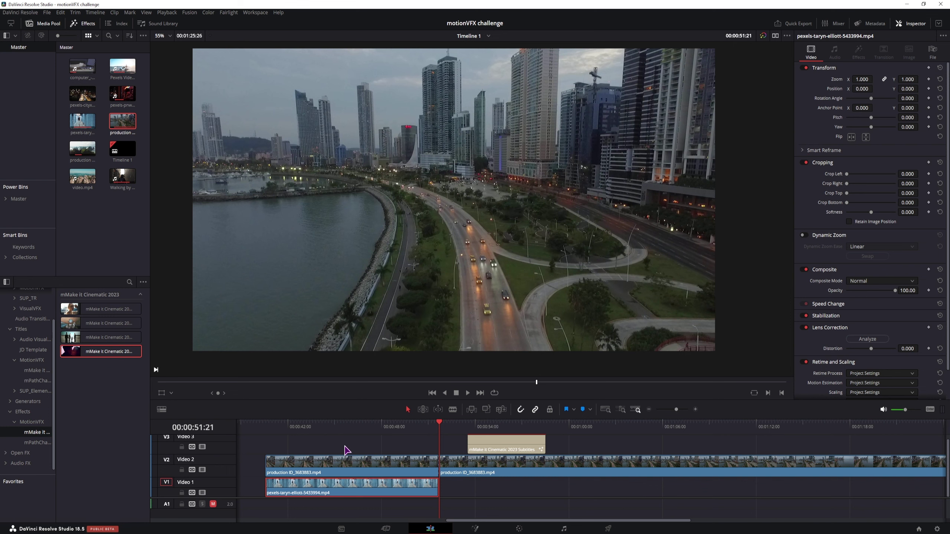
# Combine the selected clips into a new Fusion clip and play it back.
pyautogui.keyDown('ctrl'); pyautogui.click(337, 464); pyautogui.keyUp('ctrl')
pyautogui.rightClick(327, 469)
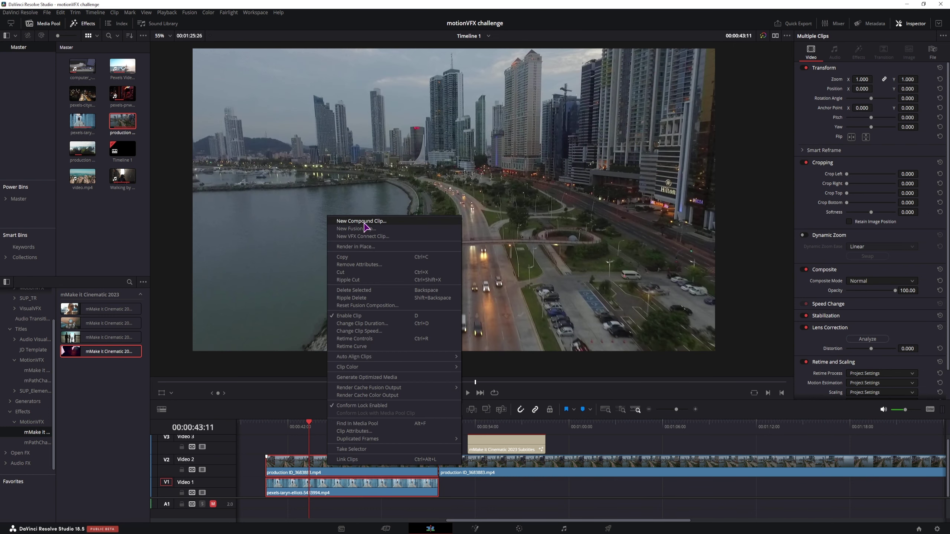
pyautogui.click(381, 230)
pyautogui.press('space')
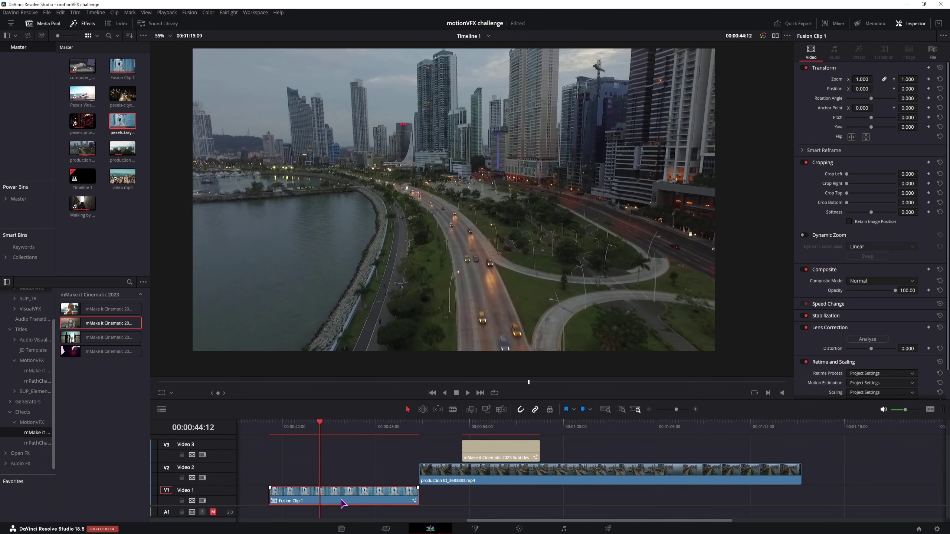
# On the Fusion page, search the Effects library for 'cl' and reveal the mMake it Cinematic 2023 templates.
pyautogui.click(474, 529)
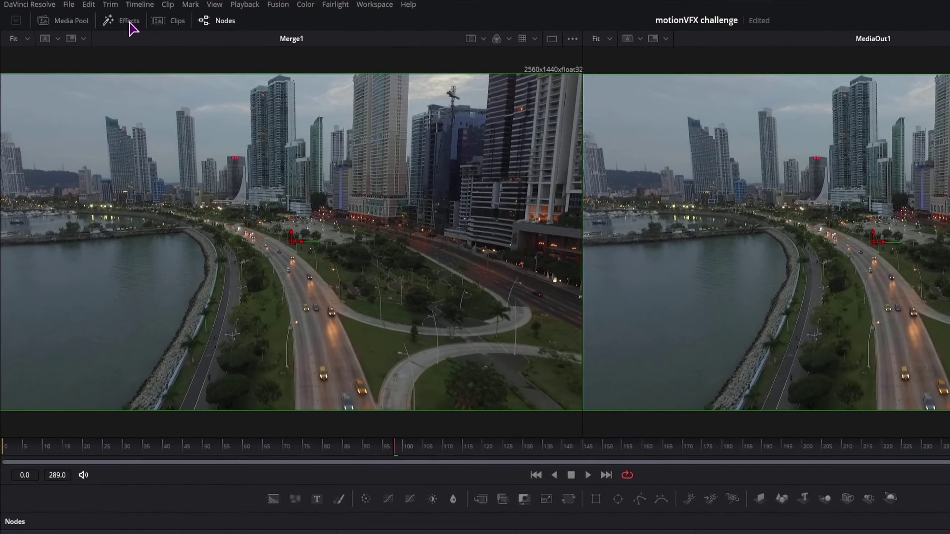
pyautogui.click(83, 23)
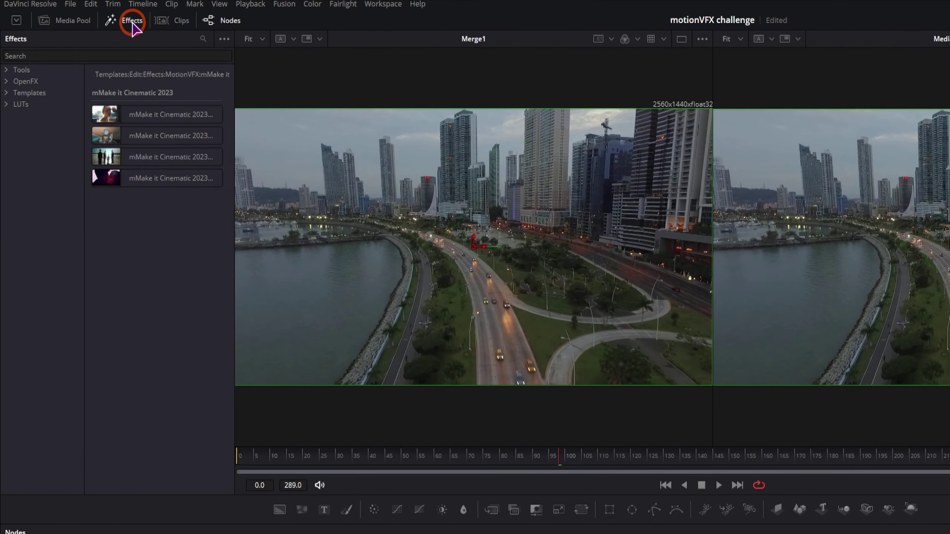
pyautogui.click(34, 55)
pyautogui.write('cl')
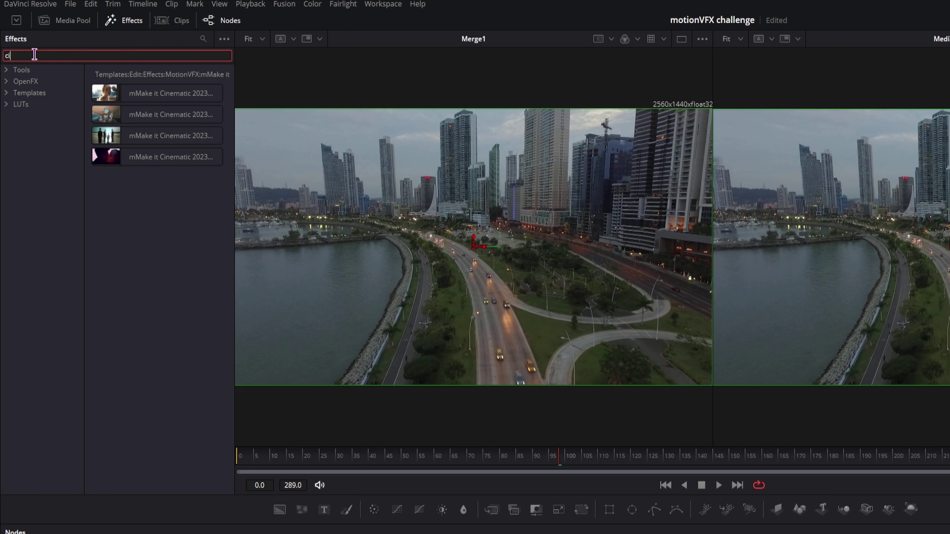
pyautogui.click(6, 93)
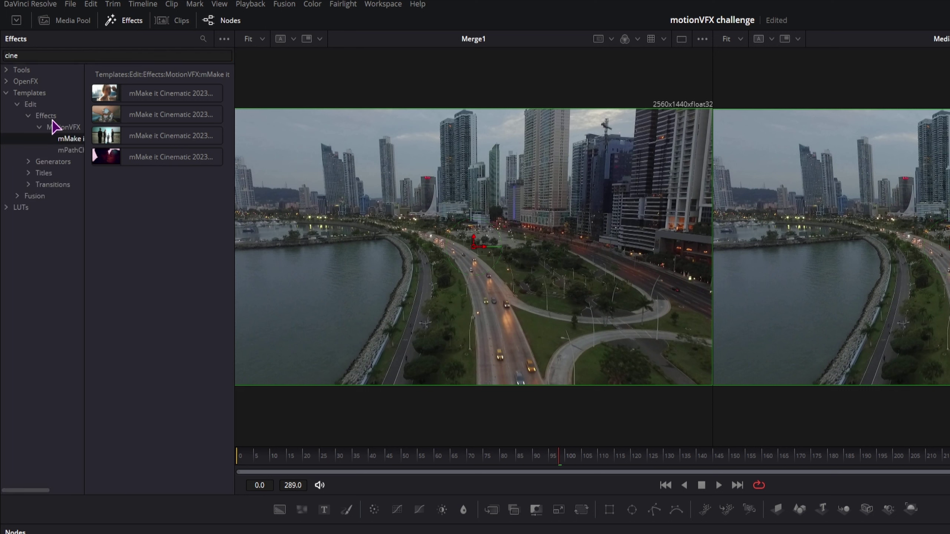
pyautogui.click(69, 140)
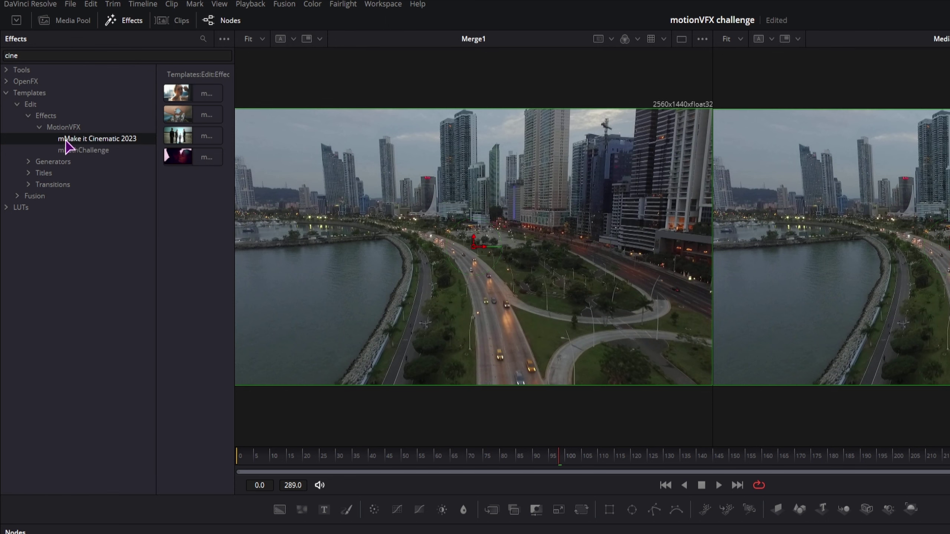
pyautogui.moveTo(156, 167); pyautogui.dragTo(91, 157)
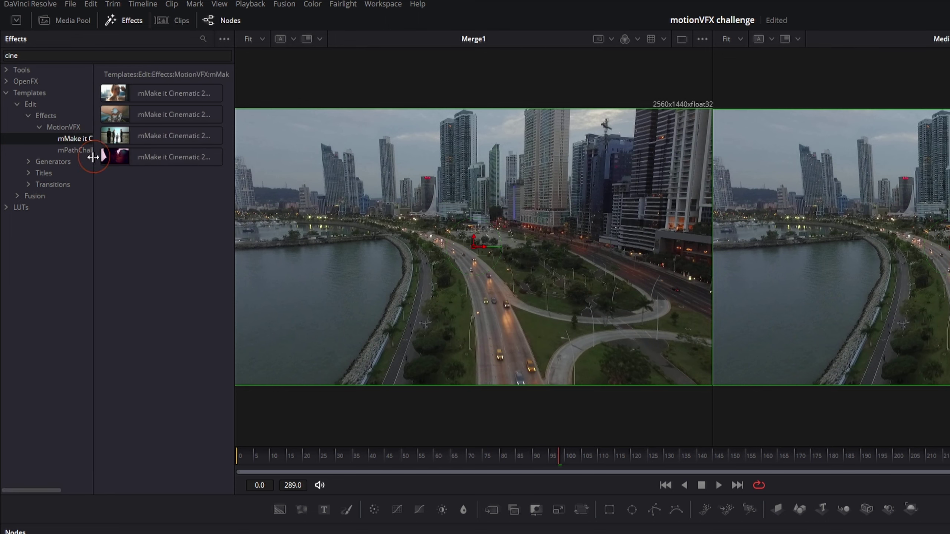
# Add the Diffusion template node, feed it from Merge1, and view its output.
pyautogui.moveTo(147, 124); pyautogui.dragTo(375, 533)
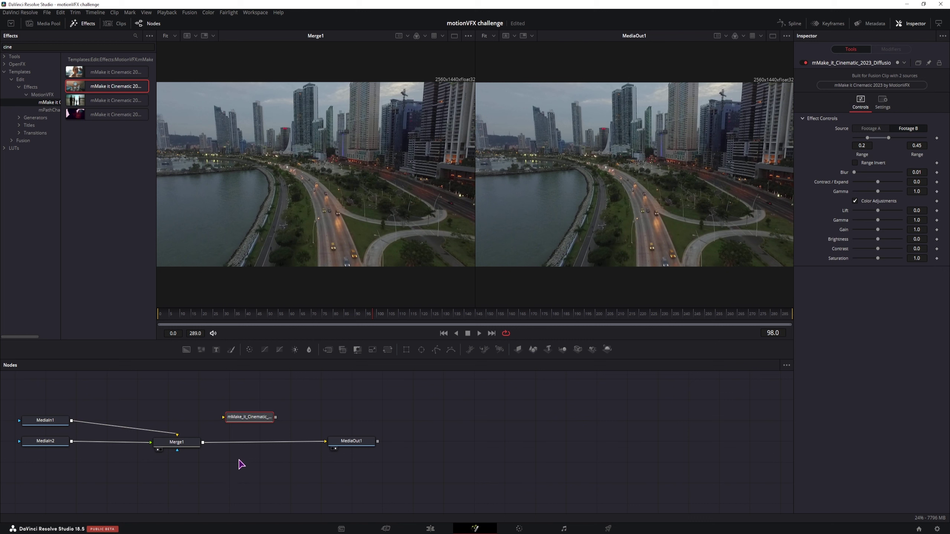
pyautogui.moveTo(202, 443); pyautogui.dragTo(223, 417)
pyautogui.press('1')
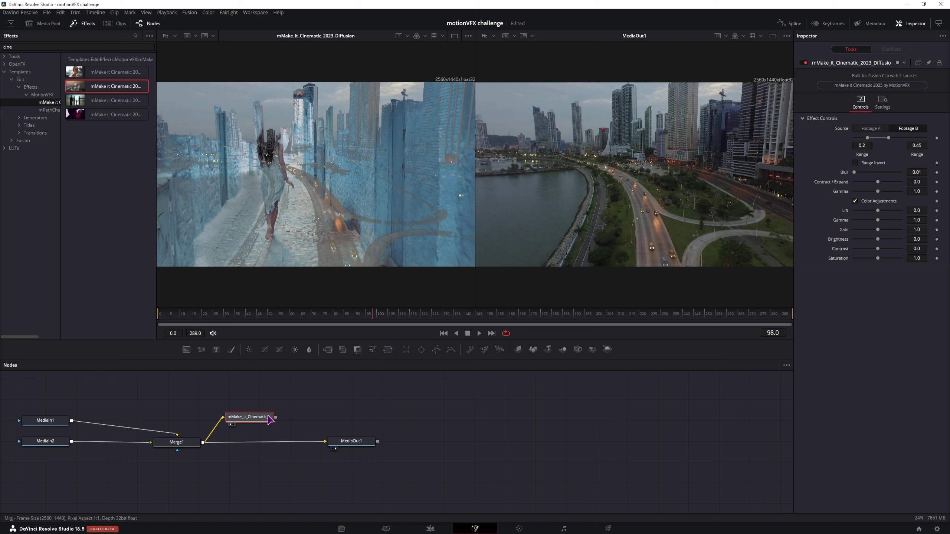
# Set the Diffusion effect's Source to the alley footage (Footage A).
pyautogui.click(870, 129)
pyautogui.click(906, 129)
pyautogui.click(869, 128)
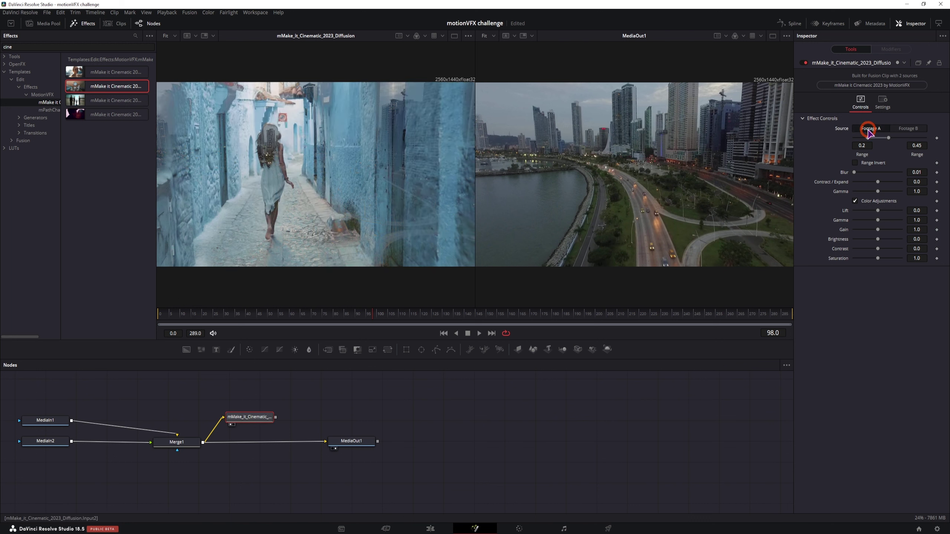
pyautogui.click(870, 128)
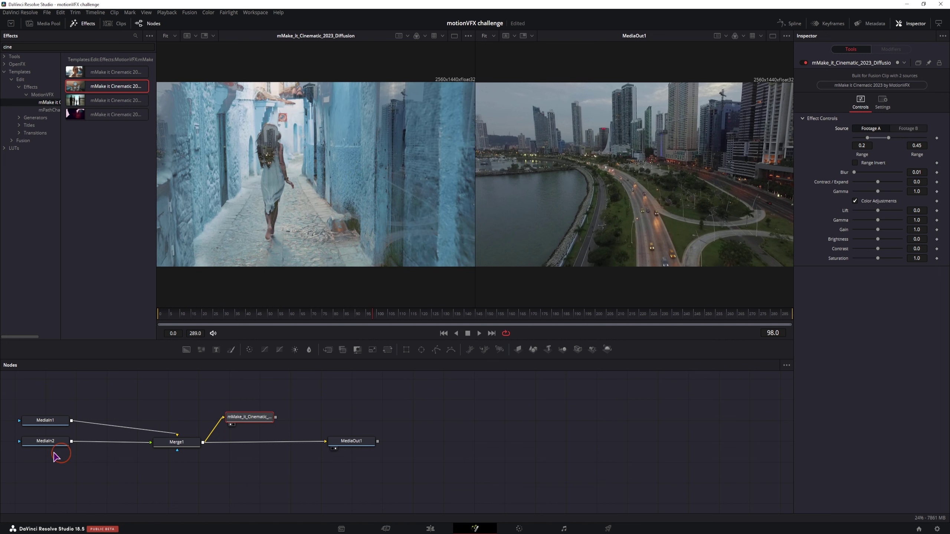
# Narrow the diffusion range to 0.156–0.406 and brighten it with Gain 2.46.
pyautogui.moveTo(880, 137)
pyautogui.mouseDown()
pyautogui.moveTo(860, 145)
pyautogui.moveTo(941, 144)
pyautogui.moveTo(867, 145)
pyautogui.mouseUp()
pyautogui.click(874, 213)
pyautogui.moveTo(873, 212); pyautogui.dragTo(870, 251)
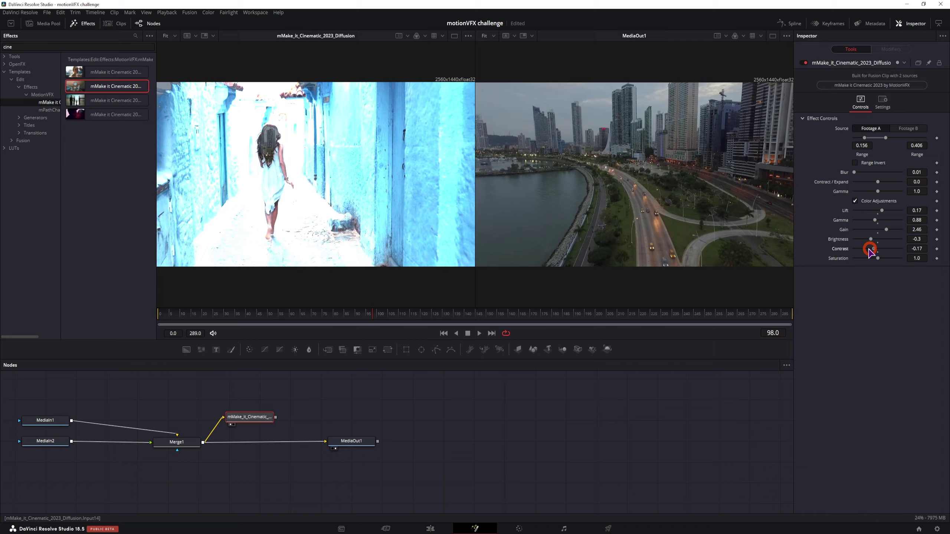
pyautogui.click(430, 528)
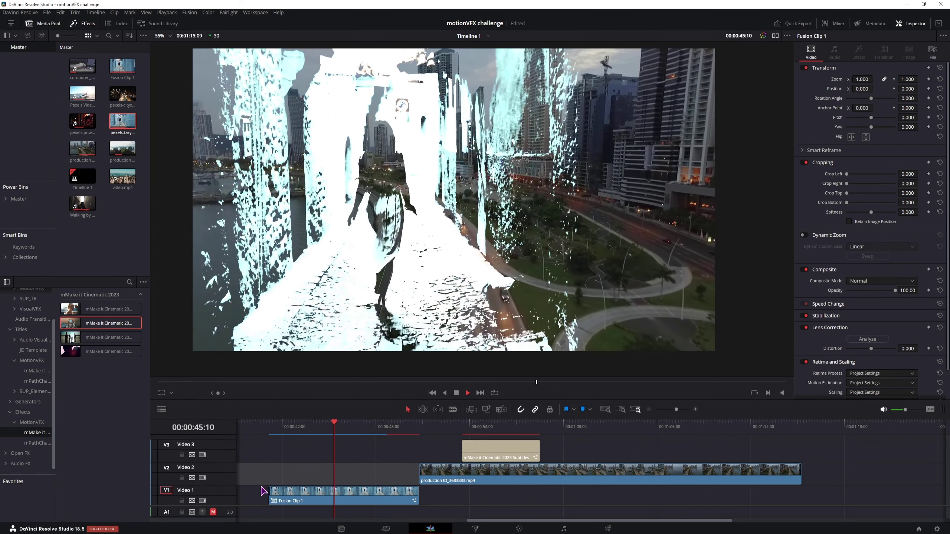
# Stop playback and scrub the timeline back to the laptop shot near the start.
pyautogui.press('space')
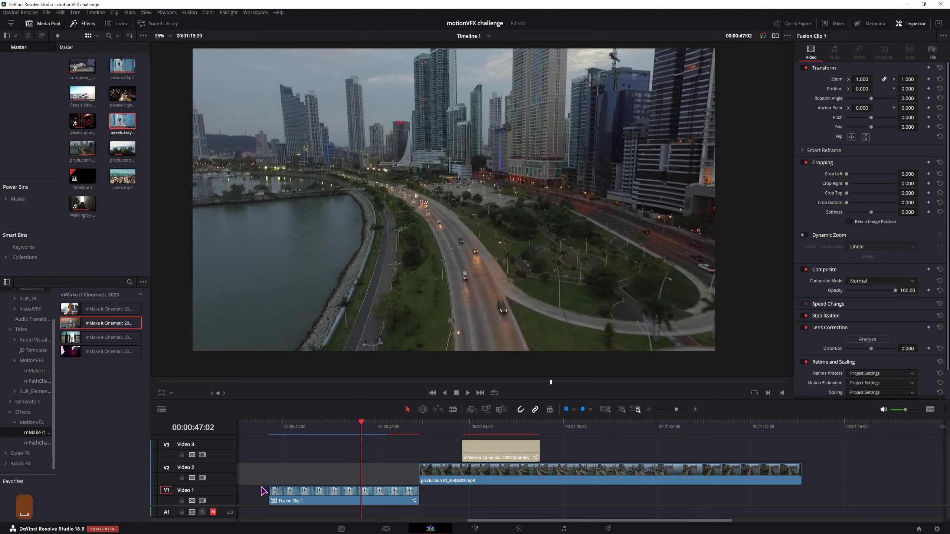
pyautogui.scroll(-3, 264, 491)
pyautogui.click(426, 430)
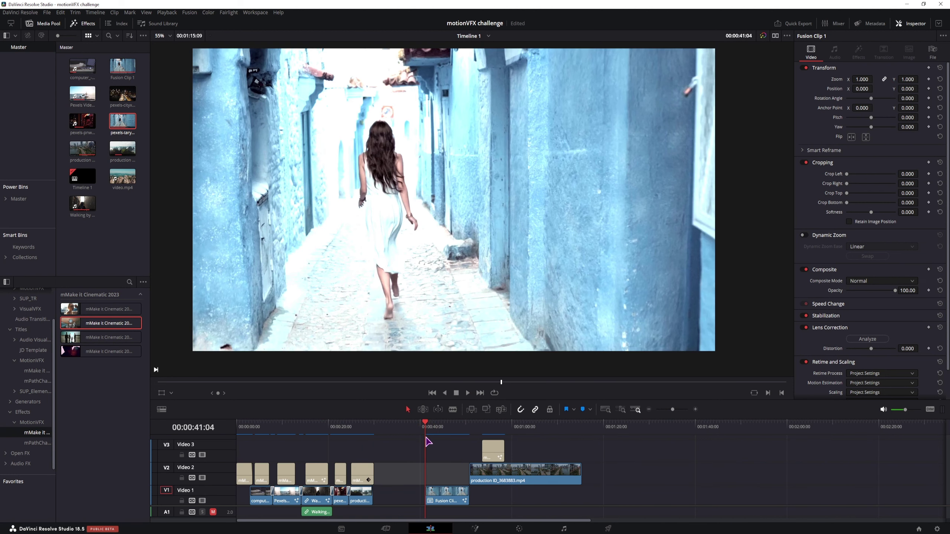
pyautogui.click(358, 436)
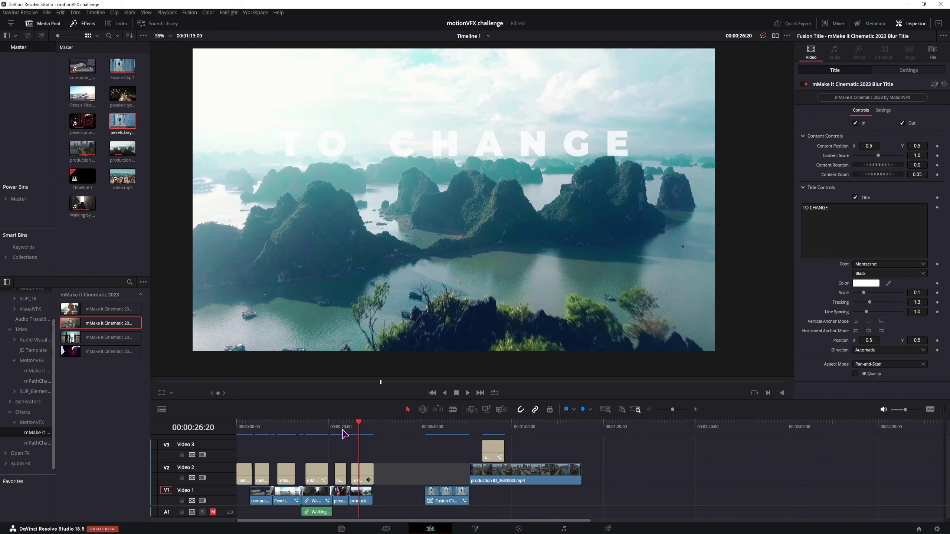
pyautogui.moveTo(345, 434); pyautogui.dragTo(260, 443)
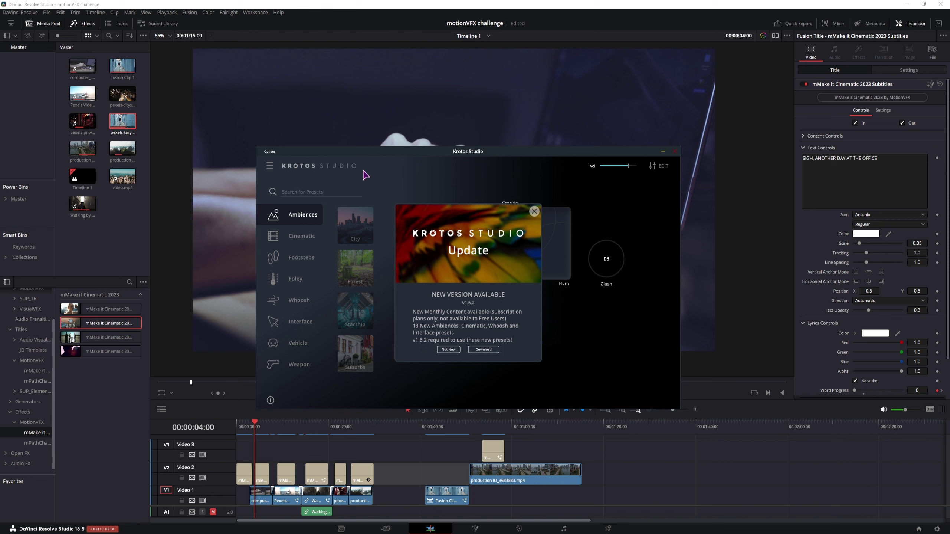
# Dismiss the Krotos update notice and load the Foley Keyboard 1 typing preset.
pyautogui.click(534, 211)
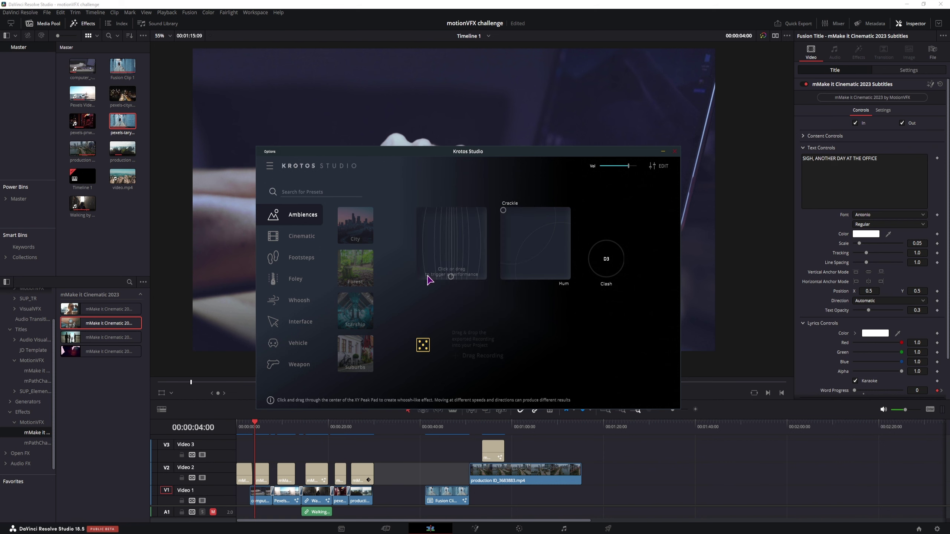
pyautogui.click(263, 500)
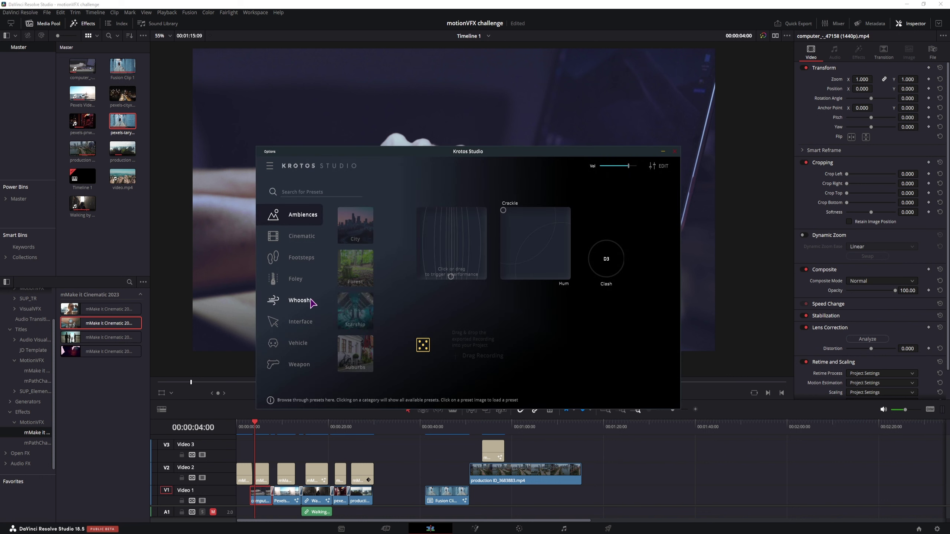
pyautogui.click(306, 236)
pyautogui.click(299, 279)
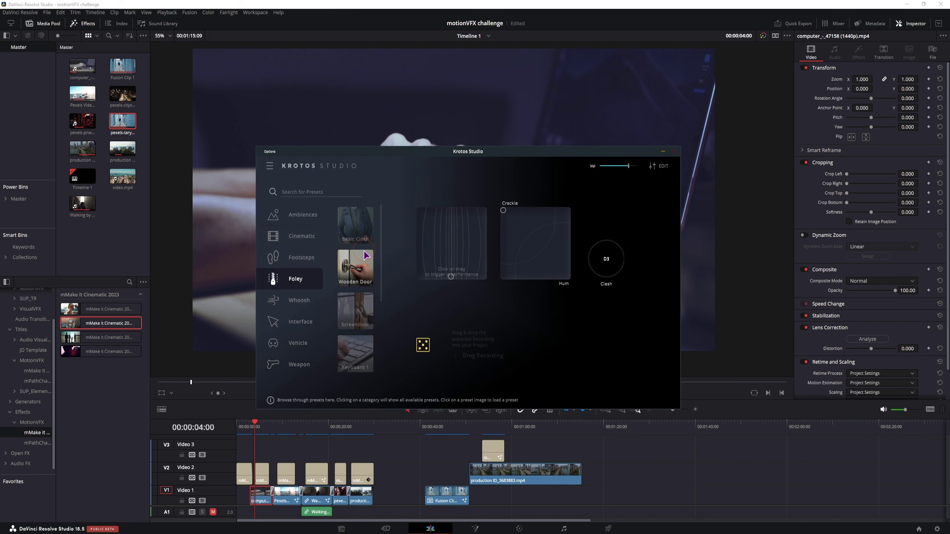
pyautogui.scroll(-5, 364, 262)
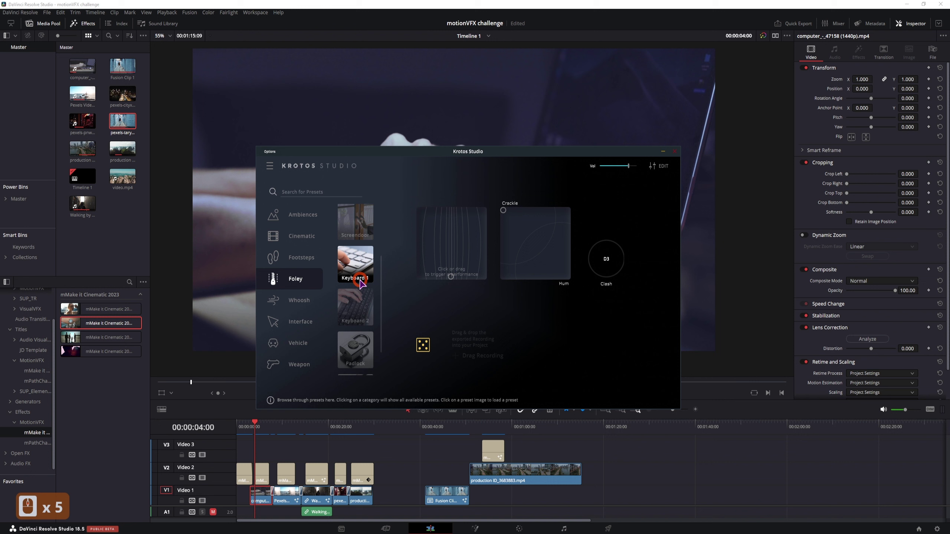
pyautogui.click(361, 283)
# Perform soft, hard and spacebar typing sounds and place the recording on track A2.
pyautogui.click(434, 222)
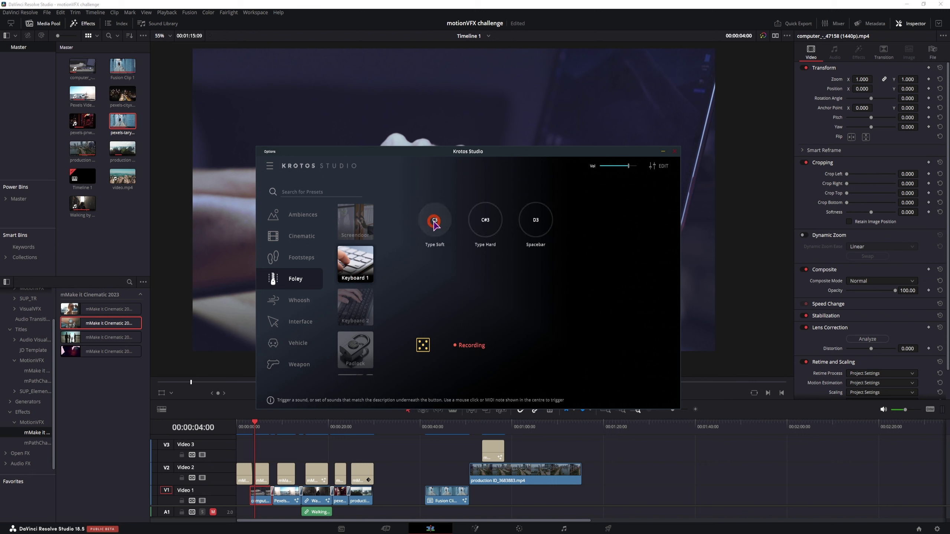
pyautogui.click(486, 222)
pyautogui.click(540, 223)
pyautogui.click(484, 233)
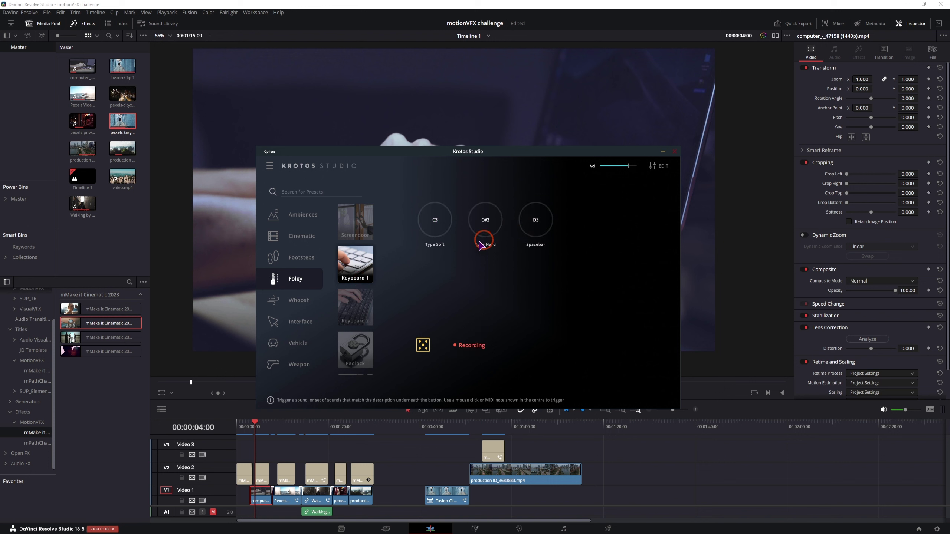
pyautogui.click(435, 230)
pyautogui.click(485, 226)
pyautogui.click(537, 328)
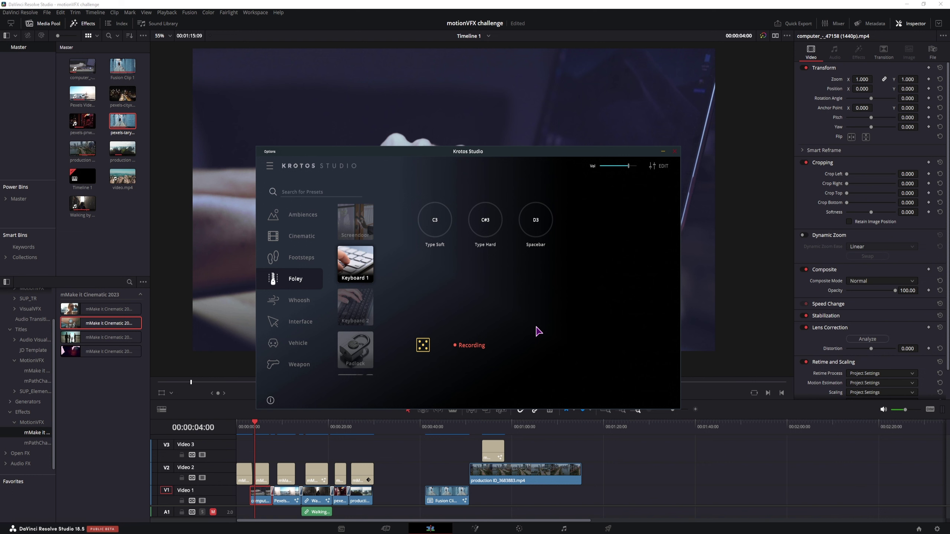
pyautogui.moveTo(479, 358); pyautogui.dragTo(264, 521)
# Play the edit with its new typing audio, then scroll the MotionVFX contest page to the prizes.
pyautogui.press('space')
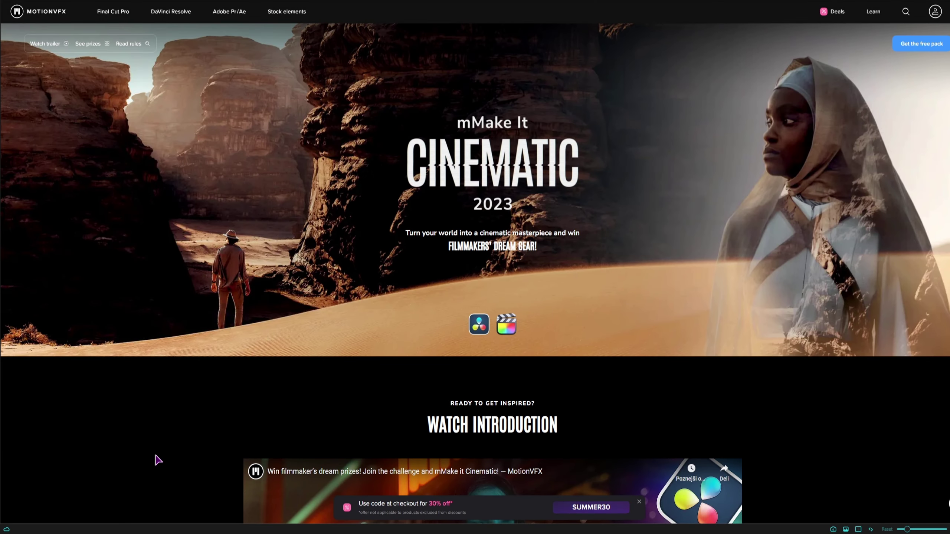
pyautogui.scroll(-20, 159, 460)
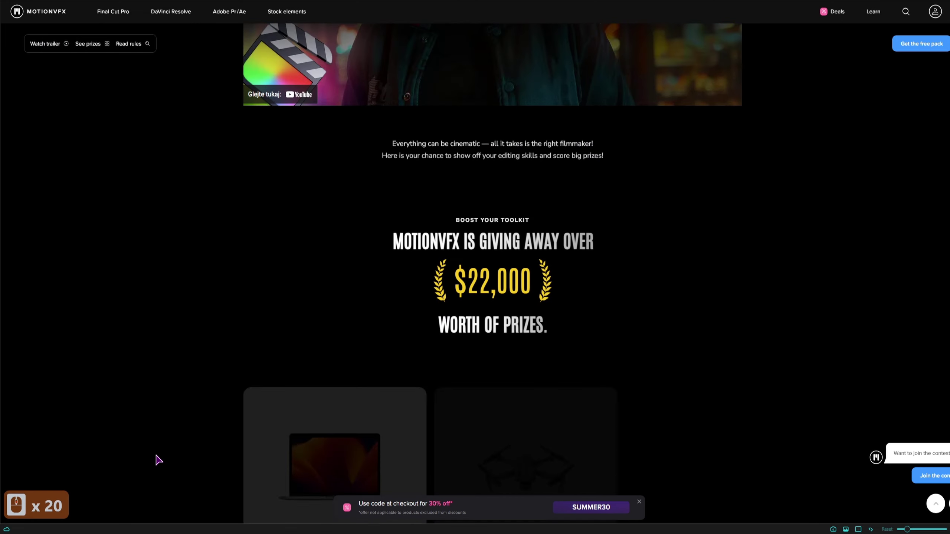